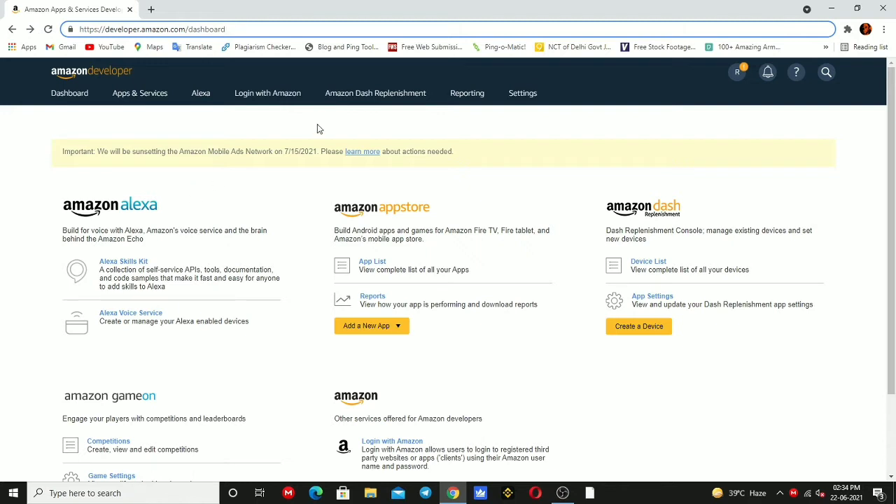
- Look over the services offered on the Amazon developer dashboard, including the Appstore section
{"action": "scroll", "coordinate": [424, 362], "scroll_direction": "down", "scroll_amount": 2}
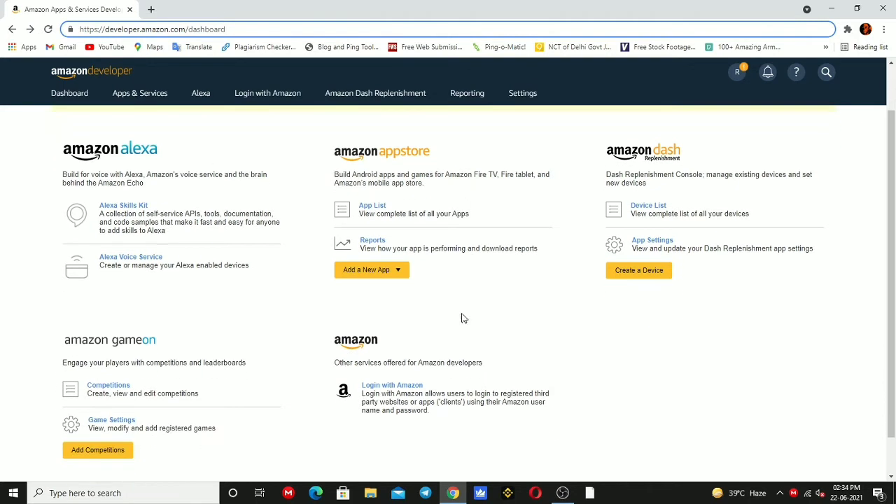
{"action": "scroll", "coordinate": [466, 414], "scroll_direction": "up", "scroll_amount": 2}
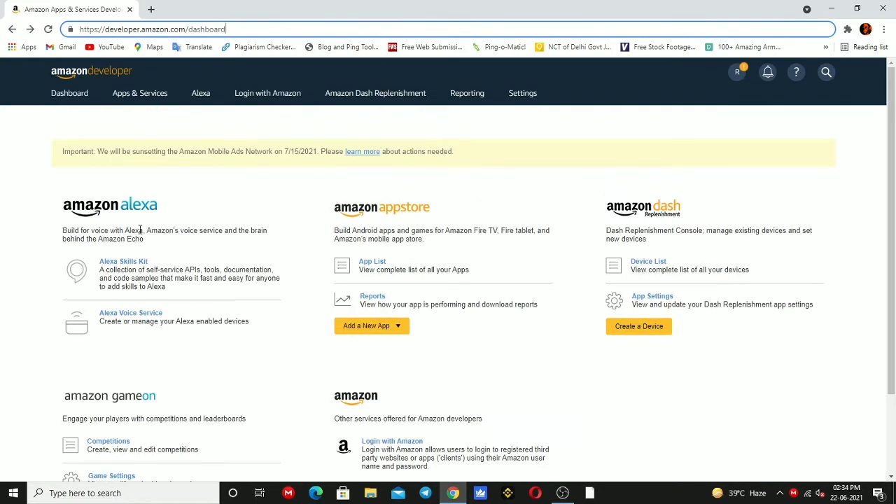
{"action": "triple_click", "coordinate": [335, 218]}
{"action": "left_click", "coordinate": [454, 204]}
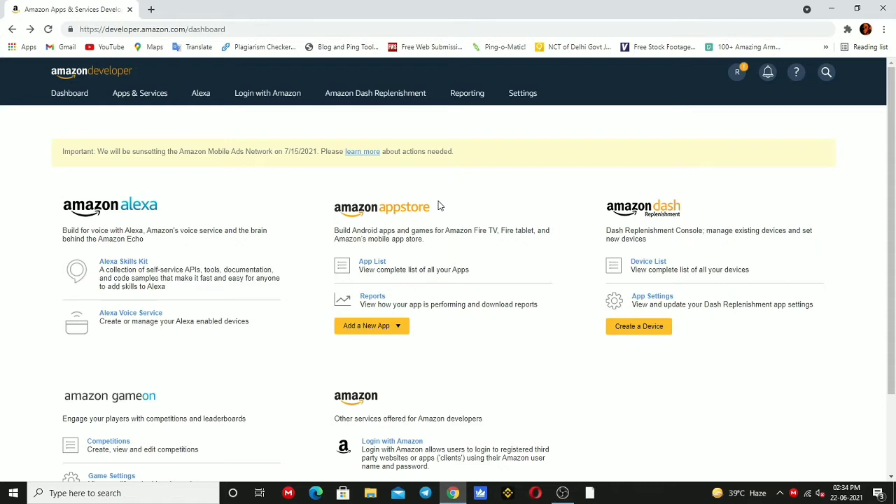
{"action": "scroll", "coordinate": [436, 202], "scroll_direction": "down", "scroll_amount": 2}
{"action": "scroll", "coordinate": [435, 221], "scroll_direction": "up", "scroll_amount": 2}
- Open the https document in New folder (5), review its privacy policy link and app description texts, and close it
{"action": "left_click", "coordinate": [831, 8]}
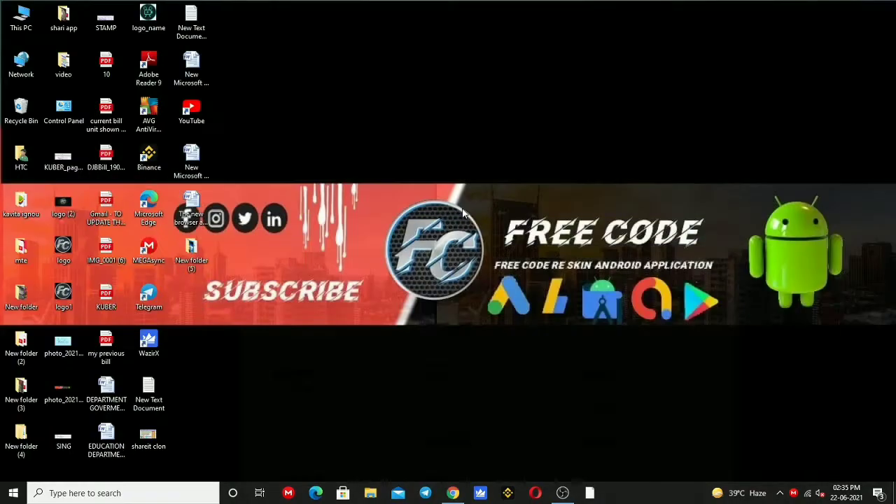
{"action": "double_click", "coordinate": [190, 256]}
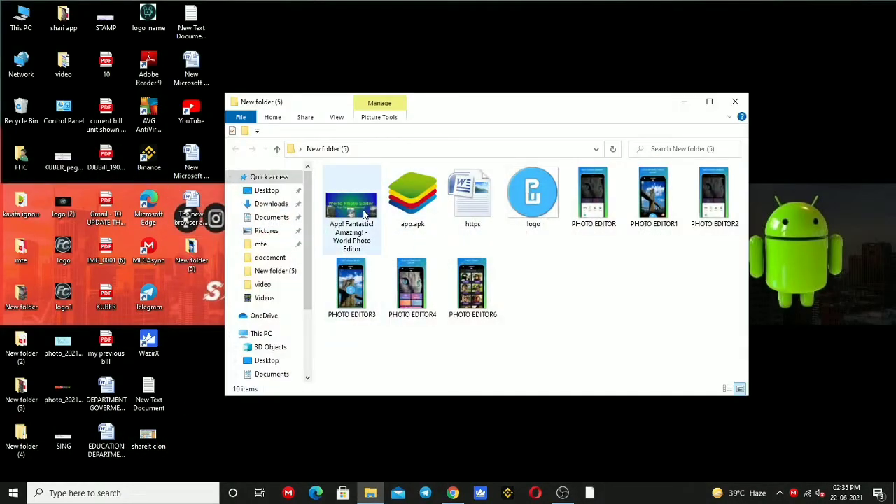
{"action": "double_click", "coordinate": [472, 197]}
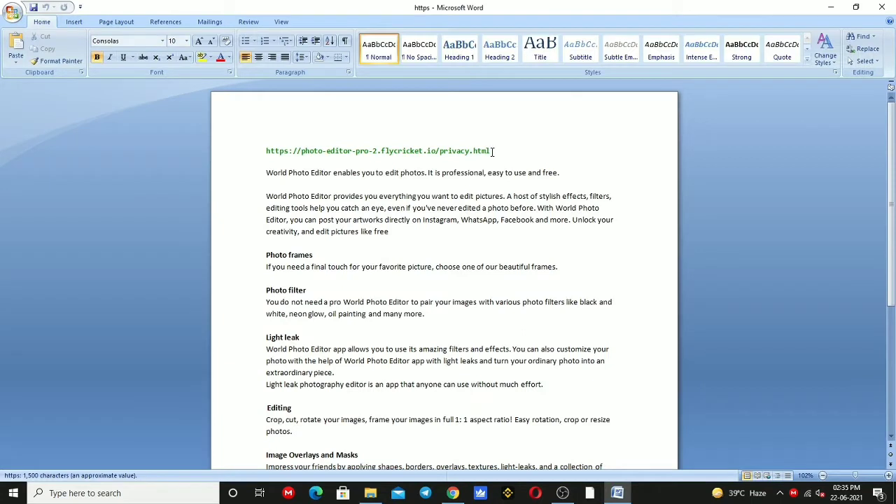
{"action": "left_click_drag", "start_coordinate": [492, 151], "coordinate": [560, 173]}
{"action": "left_click", "coordinate": [269, 173]}
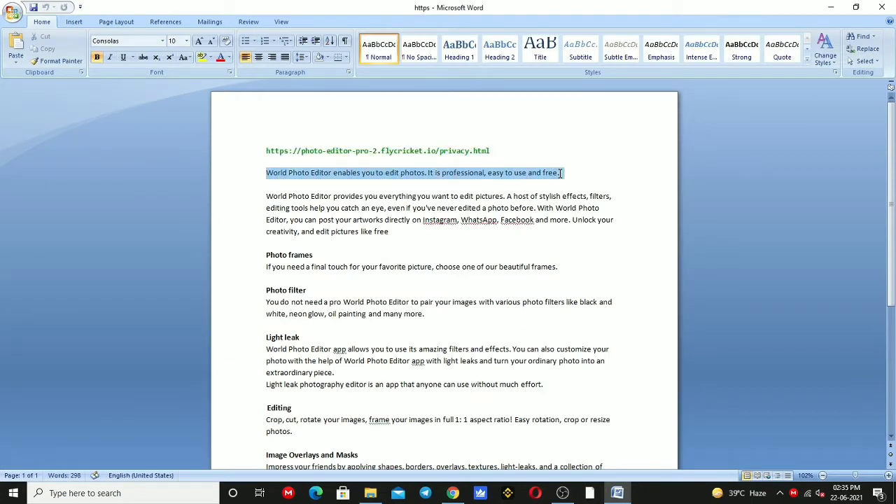
{"action": "left_click", "coordinate": [263, 197]}
{"action": "left_click_drag", "start_coordinate": [263, 197], "coordinate": [514, 243]}
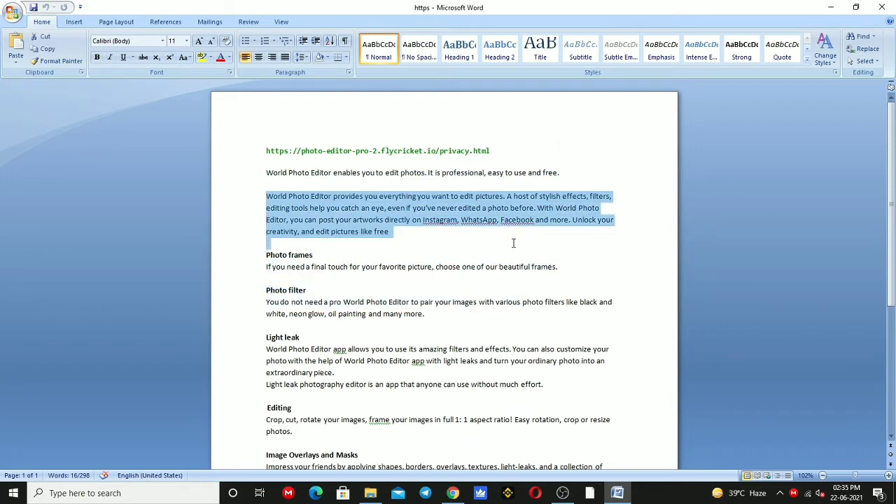
{"action": "left_click_drag", "start_coordinate": [265, 256], "coordinate": [358, 439]}
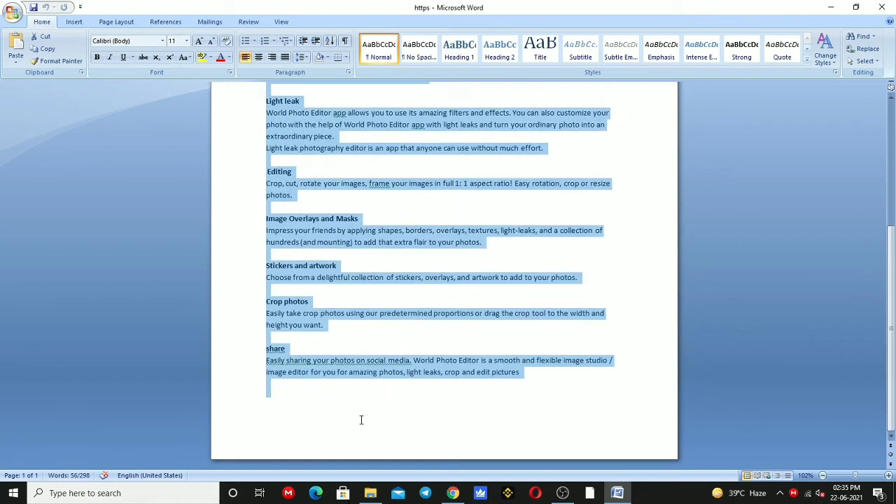
{"action": "left_click", "coordinate": [445, 415]}
{"action": "scroll", "coordinate": [430, 403], "scroll_direction": "up", "scroll_amount": 6}
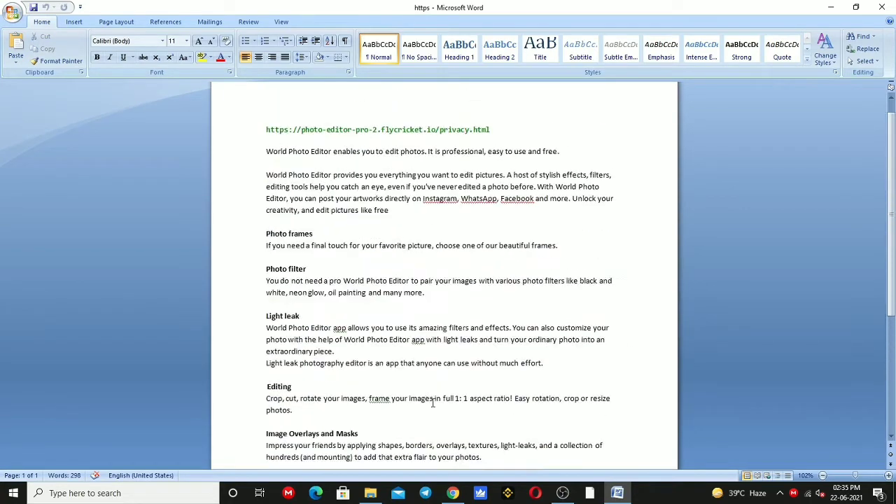
{"action": "left_click", "coordinate": [882, 7]}
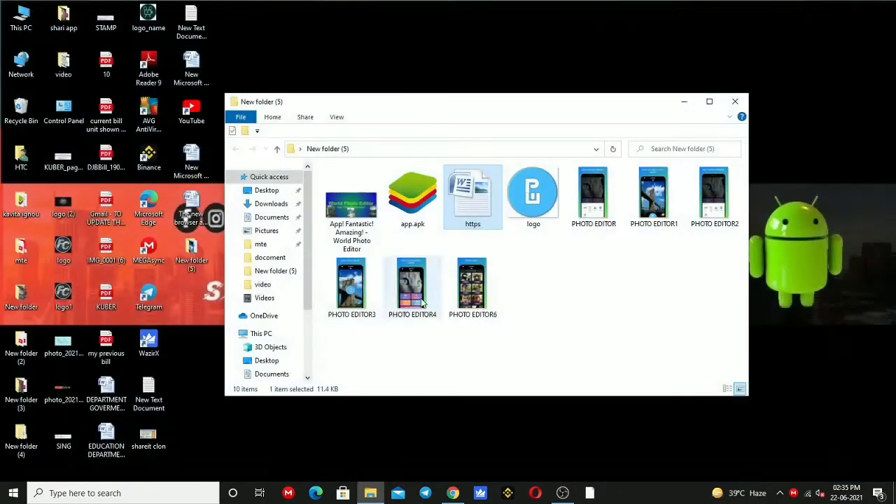
- Look through the logo and the PHOTO EDITOR screenshot images in New folder (5)
{"action": "key", "text": "Right"}
{"action": "key", "text": "Right"}
{"action": "key", "text": "Right"}
{"action": "key", "text": "Right"}
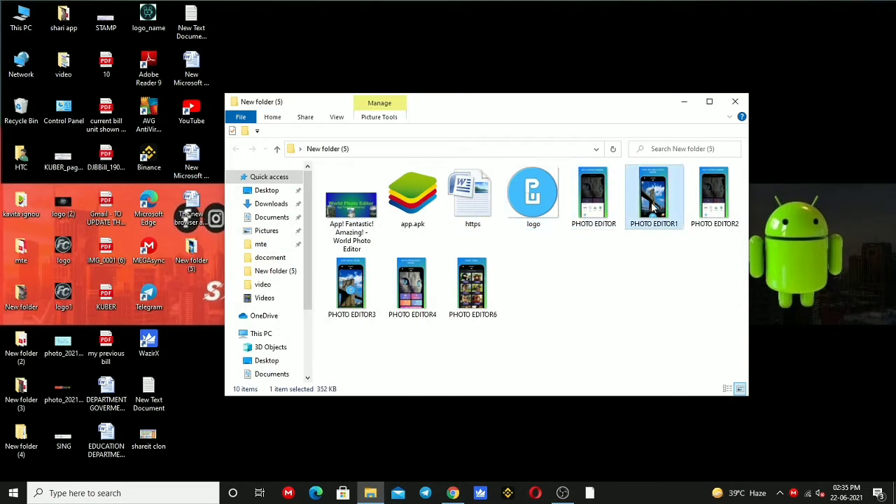
{"action": "key", "text": "Right"}
{"action": "key", "text": "Right"}
{"action": "key", "text": "Right"}
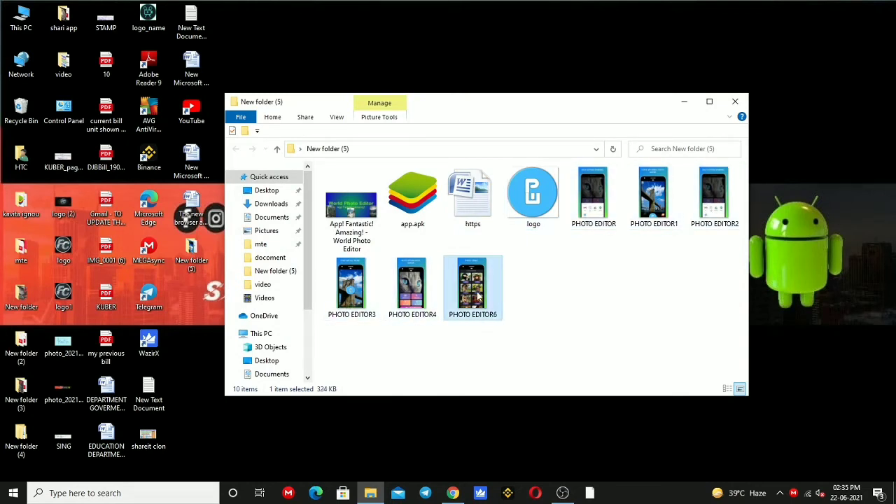
{"action": "left_click", "coordinate": [674, 315]}
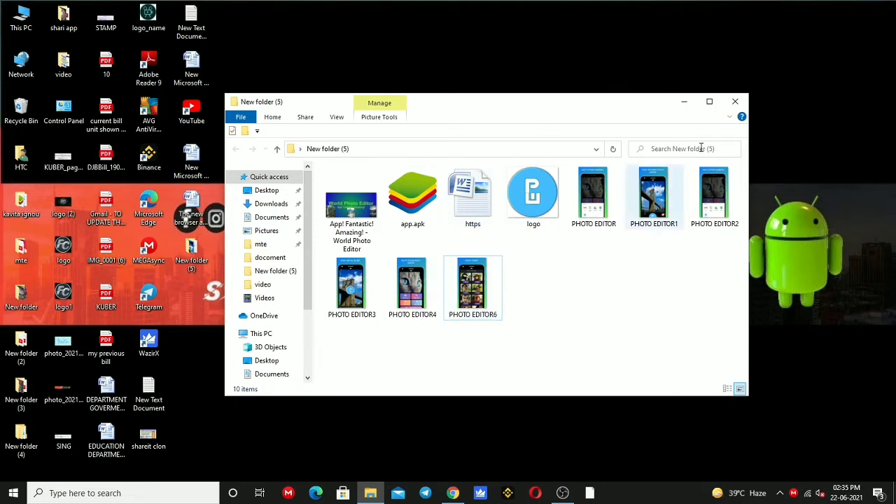
- Switch back to the developer dashboard in Chrome and go to the Appstore app list
{"action": "left_click", "coordinate": [685, 102]}
{"action": "left_click", "coordinate": [453, 494]}
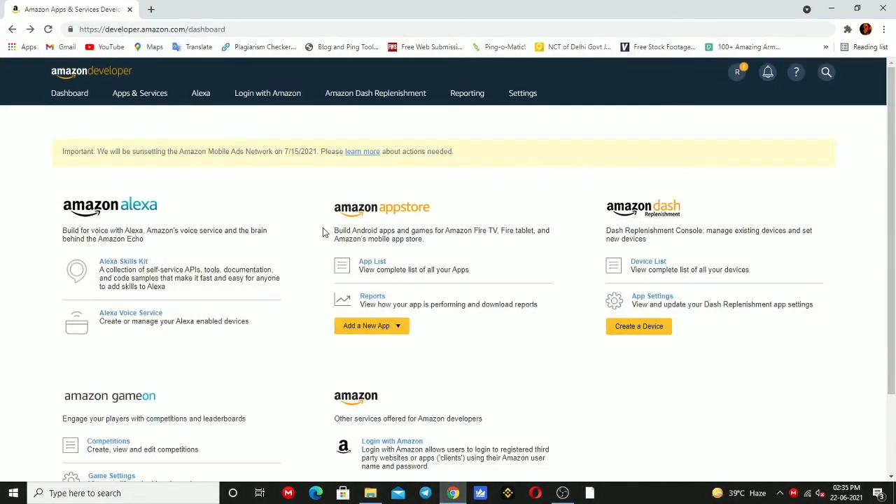
{"action": "left_click", "coordinate": [336, 326]}
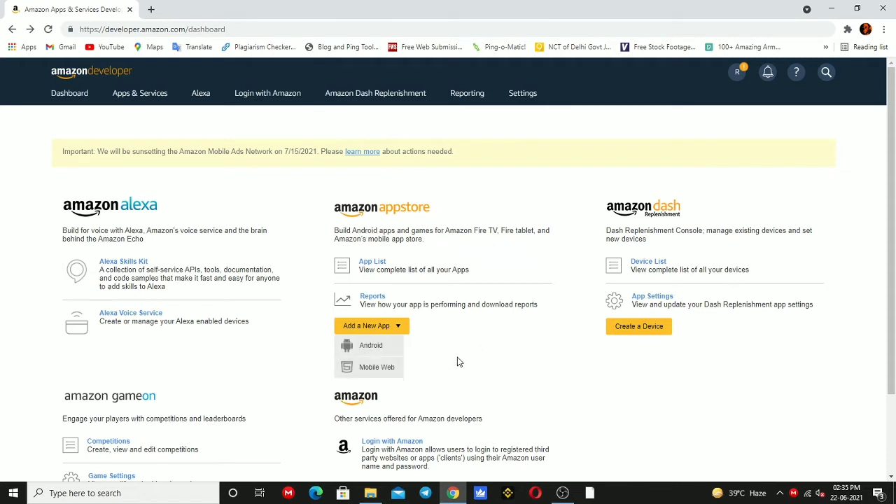
{"action": "left_click_drag", "start_coordinate": [327, 205], "coordinate": [450, 210]}
{"action": "left_click", "coordinate": [380, 220]}
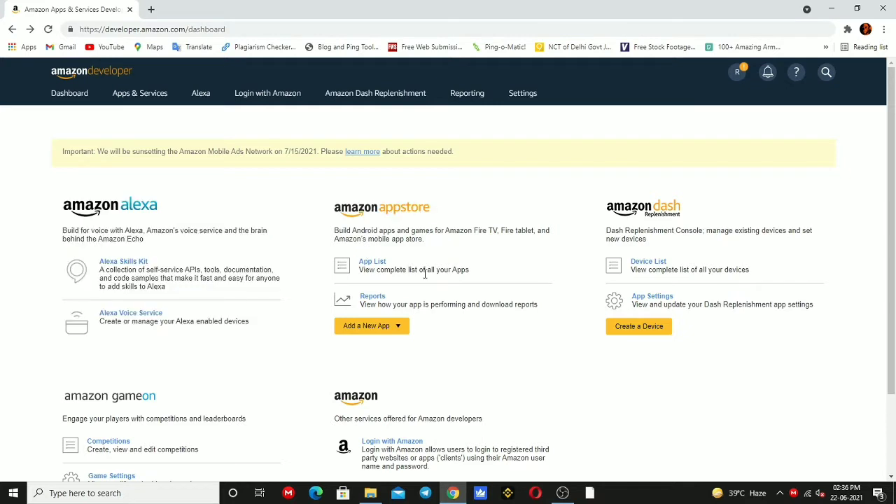
{"action": "mouse_move", "coordinate": [398, 326]}
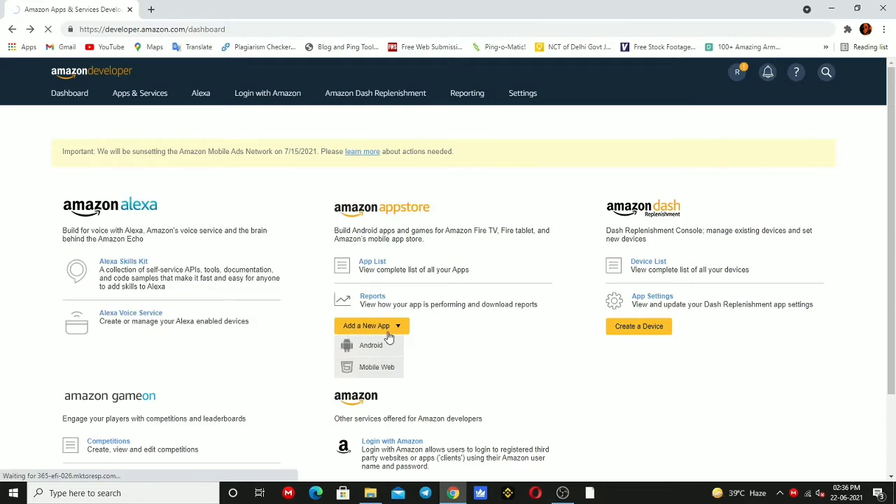
{"action": "left_click", "coordinate": [378, 354]}
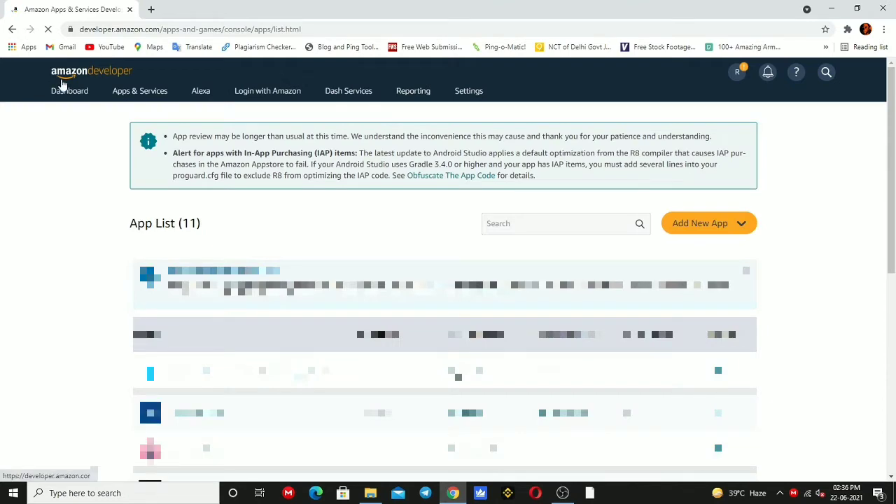
- Dismiss the staged rollout notice in the app list and start a new app submission
{"action": "scroll", "coordinate": [356, 156], "scroll_direction": "down", "scroll_amount": 3}
{"action": "scroll", "coordinate": [443, 266], "scroll_direction": "up", "scroll_amount": 5}
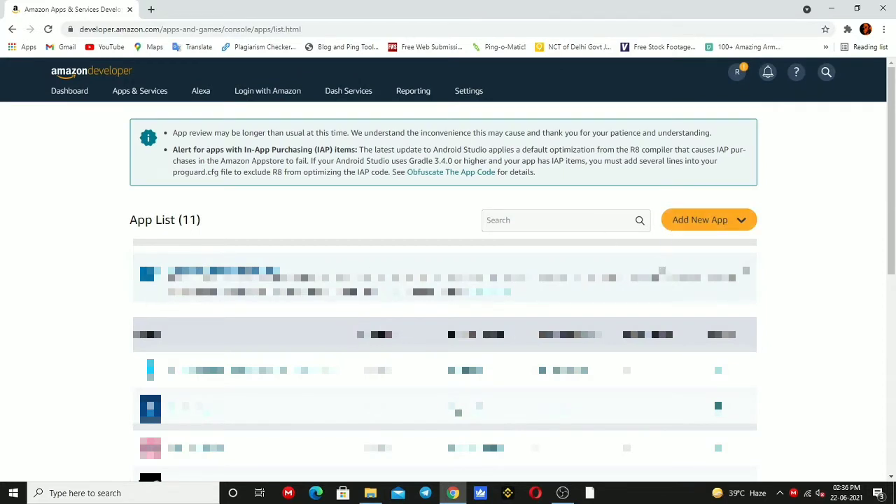
{"action": "scroll", "coordinate": [317, 370], "scroll_direction": "down", "scroll_amount": 2}
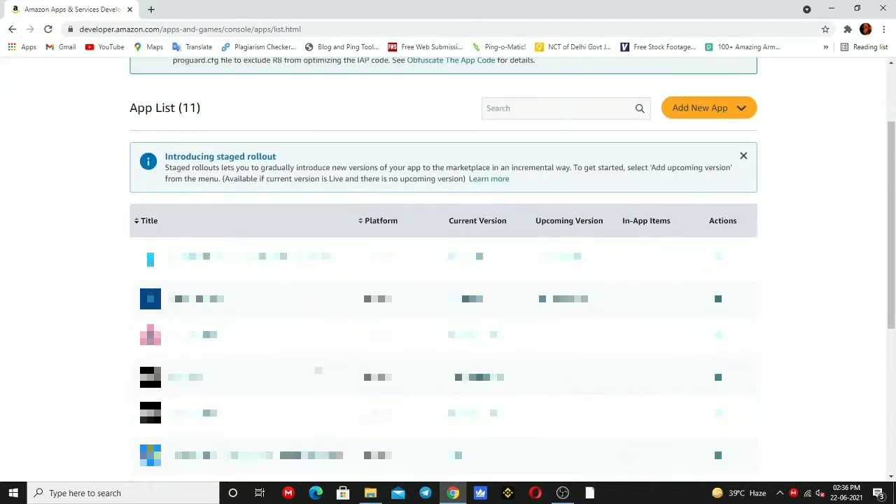
{"action": "scroll", "coordinate": [318, 367], "scroll_direction": "up", "scroll_amount": 1}
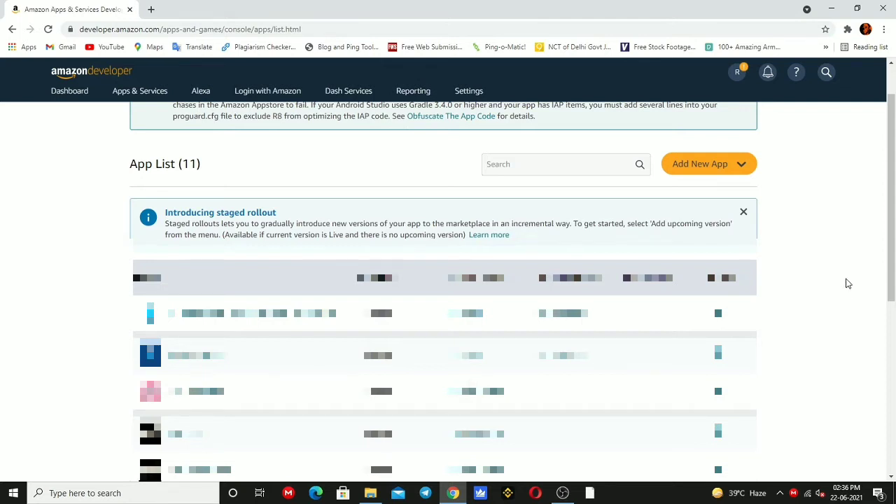
{"action": "left_click", "coordinate": [744, 214]}
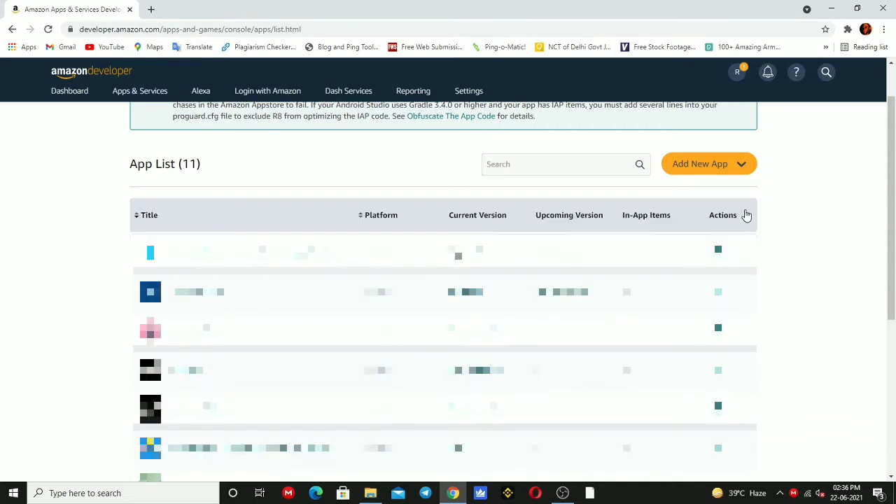
{"action": "left_click", "coordinate": [708, 176]}
{"action": "left_click", "coordinate": [692, 199]}
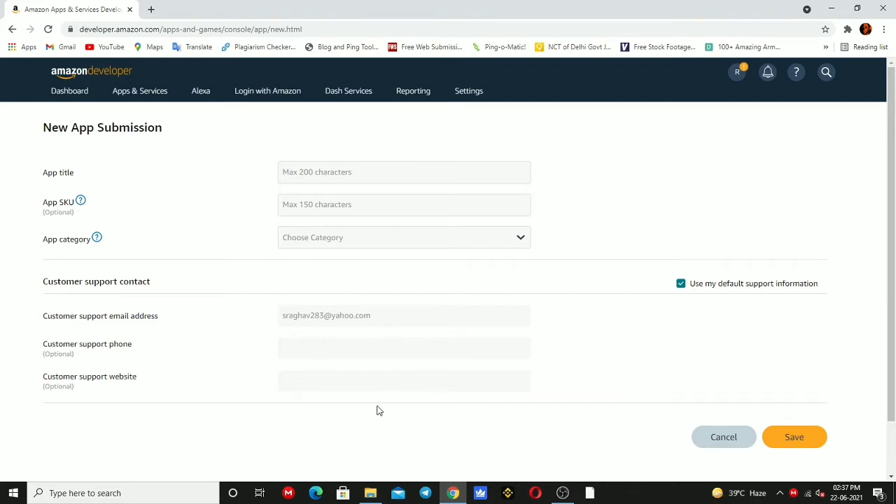
- Copy "World Photo Editor enables you to edit photos. It is professional, easy to use and free." from the https document into the app title
{"action": "left_click", "coordinate": [304, 173]}
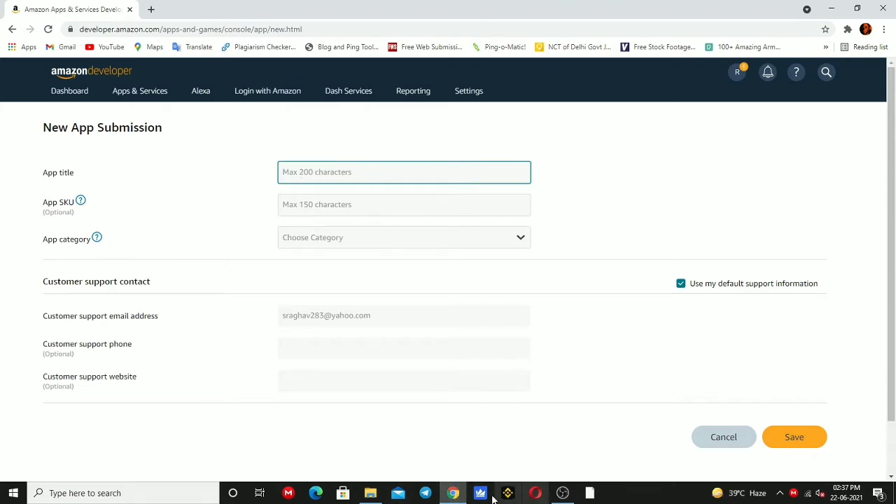
{"action": "left_click", "coordinate": [371, 493]}
{"action": "double_click", "coordinate": [473, 196]}
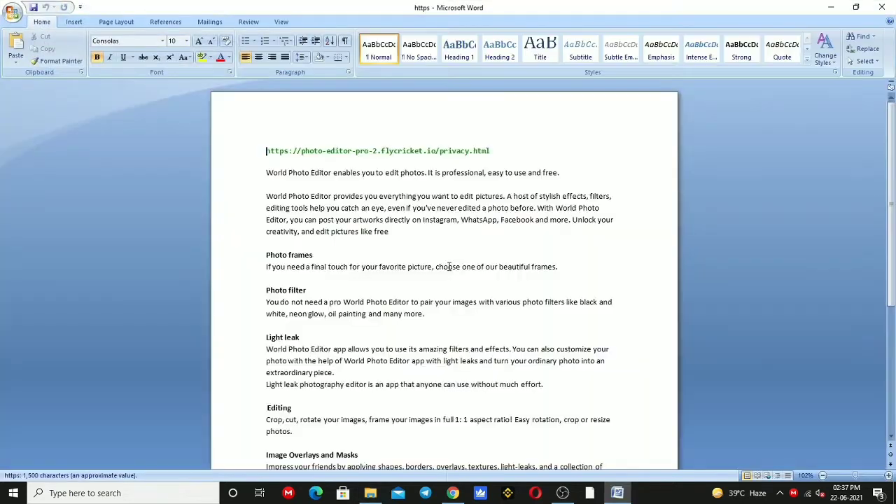
{"action": "left_click_drag", "start_coordinate": [267, 172], "coordinate": [561, 180]}
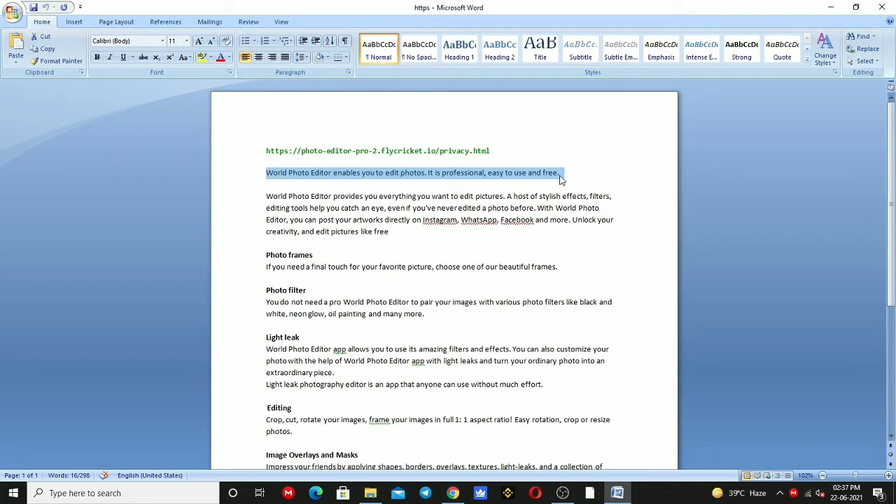
{"action": "left_click", "coordinate": [831, 7]}
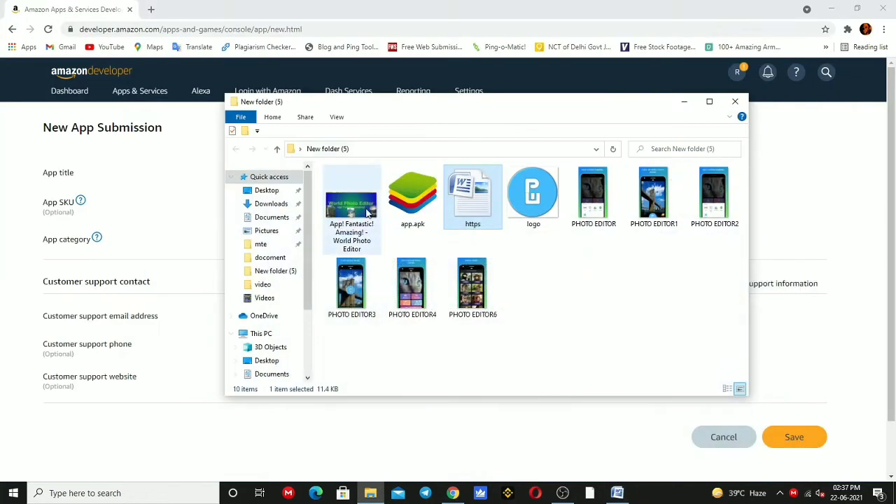
{"action": "left_click", "coordinate": [684, 102]}
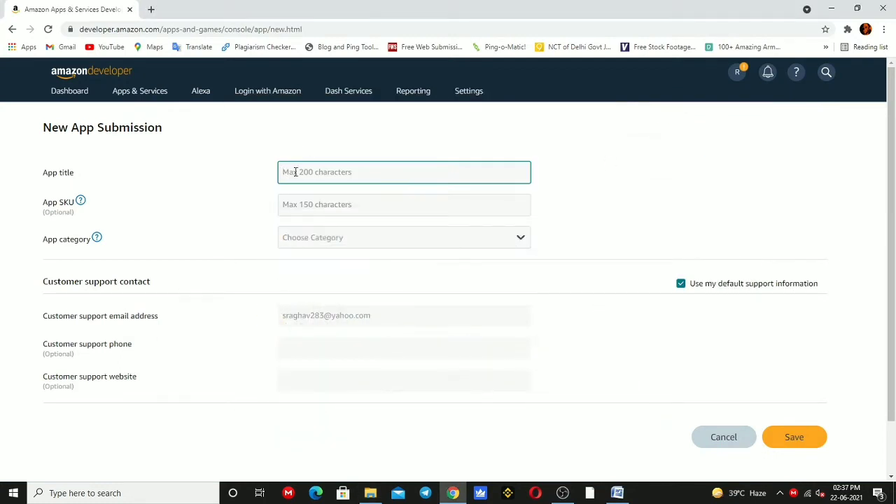
{"action": "key", "text": "ctrl+v"}
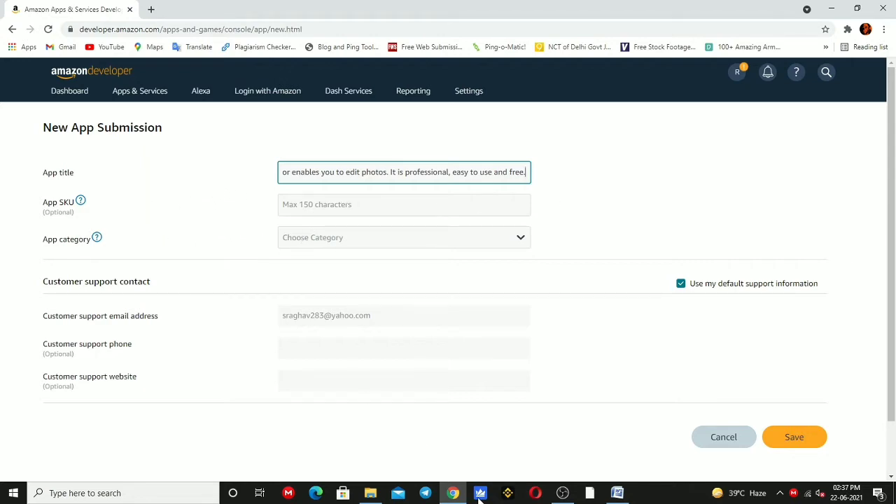
- Switch to the https document in Word and copy the words "on Instagram, WhatsApp, Facebook and more"
{"action": "left_click", "coordinate": [617, 493]}
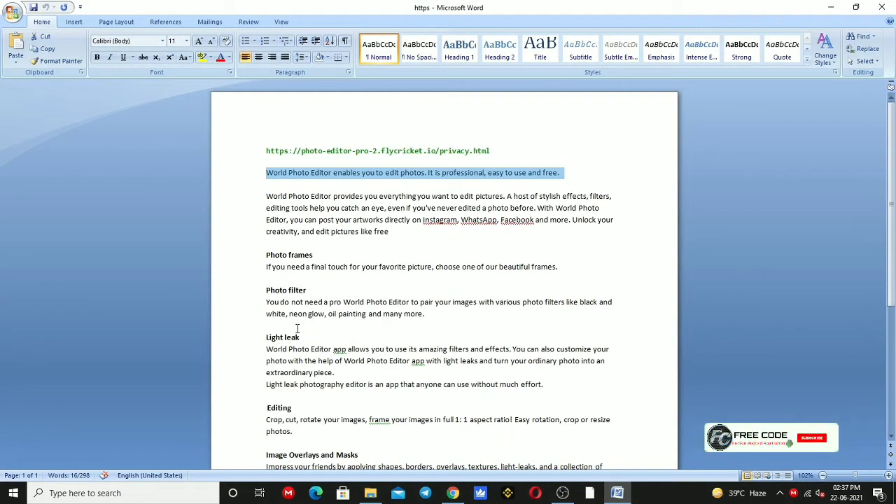
{"action": "left_click", "coordinate": [267, 267]}
{"action": "left_click", "coordinate": [557, 271], "text": "shift"}
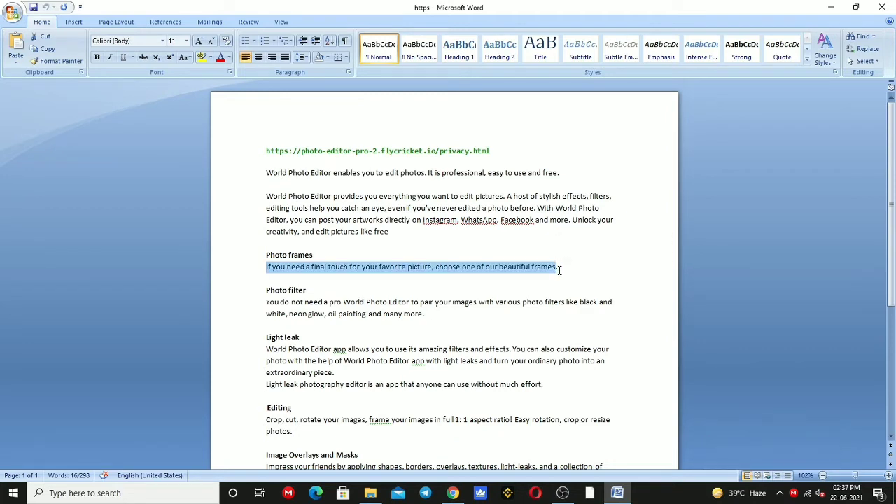
{"action": "left_click", "coordinate": [481, 229]}
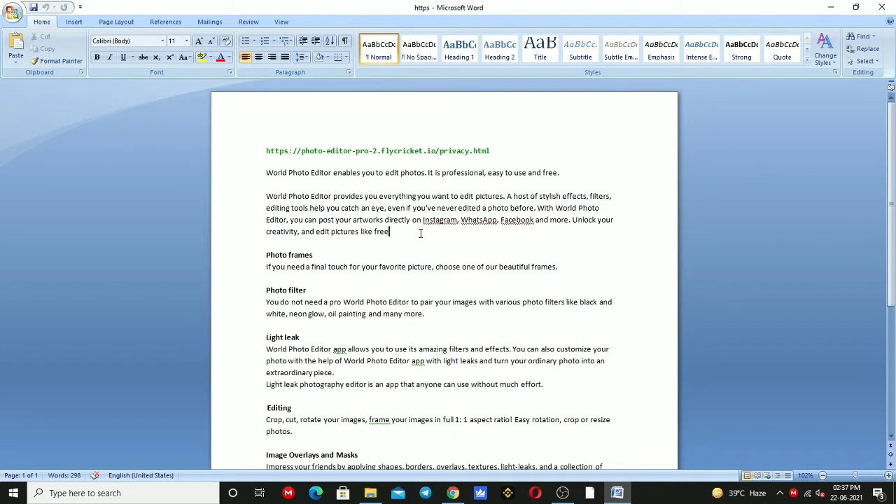
{"action": "left_click_drag", "start_coordinate": [418, 221], "coordinate": [571, 225]}
{"action": "key", "text": "ctrl+c"}
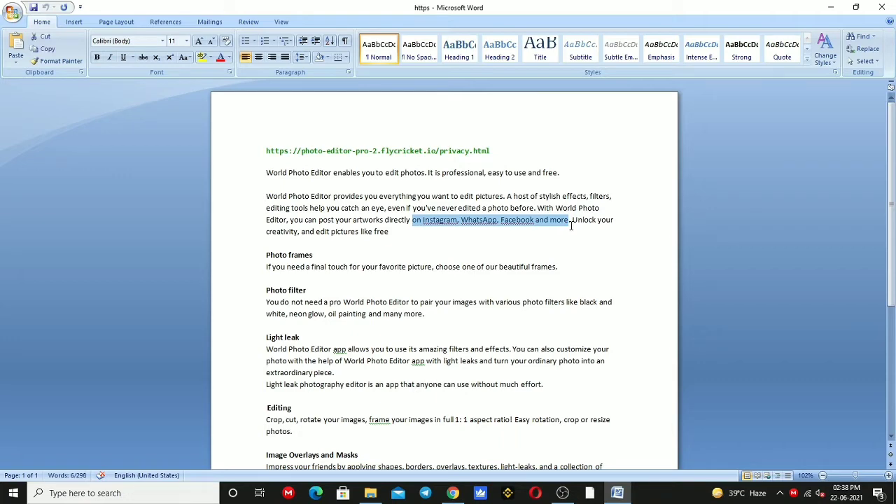
- Back in Chrome, paste the copied text into the app SKU and shorten it to "Instagram, WhatsApp, Facebook and more"
{"action": "key", "text": "alt+Tab"}
{"action": "left_click", "coordinate": [382, 205]}
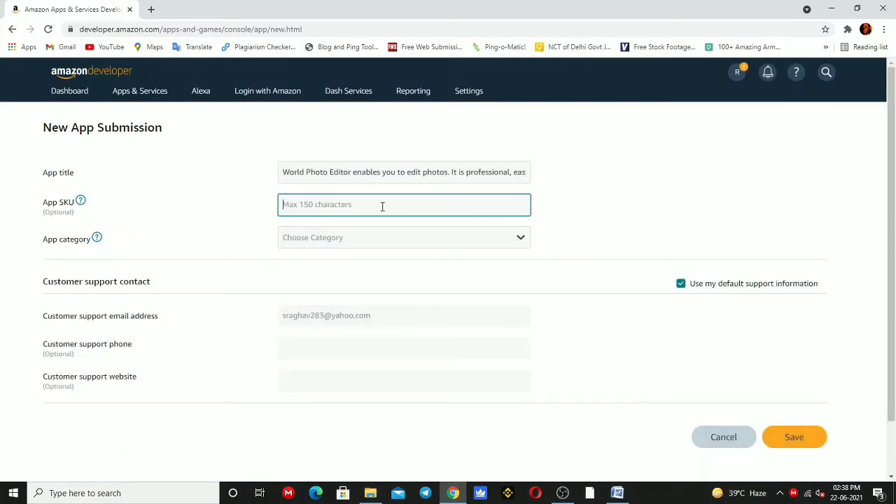
{"action": "key", "text": "ctrl+v"}
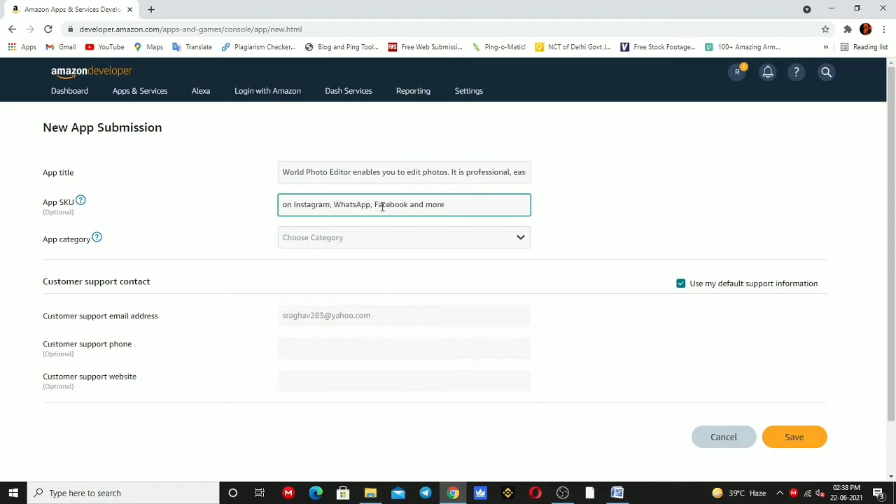
{"action": "left_click", "coordinate": [294, 204]}
{"action": "key", "text": "BackSpace"}
{"action": "key", "text": "BackSpace"}
{"action": "key", "text": "BackSpace"}
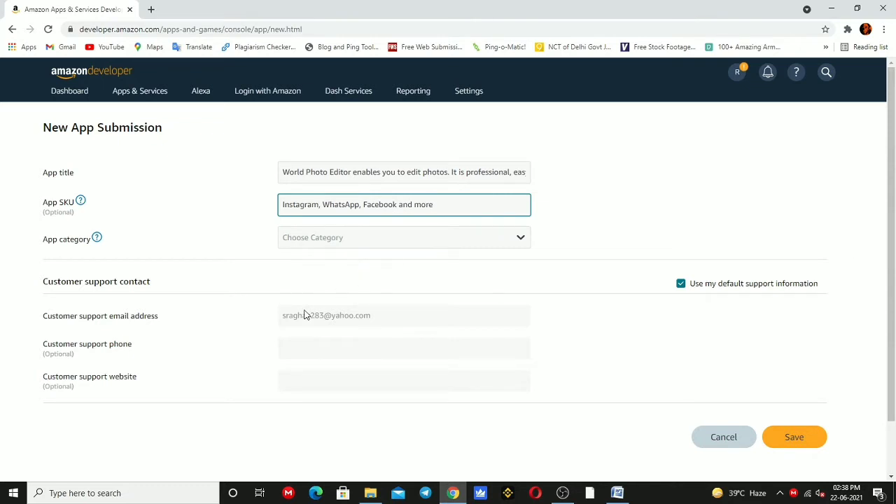
- Set the app category to Photo & Video
{"action": "left_click", "coordinate": [459, 243]}
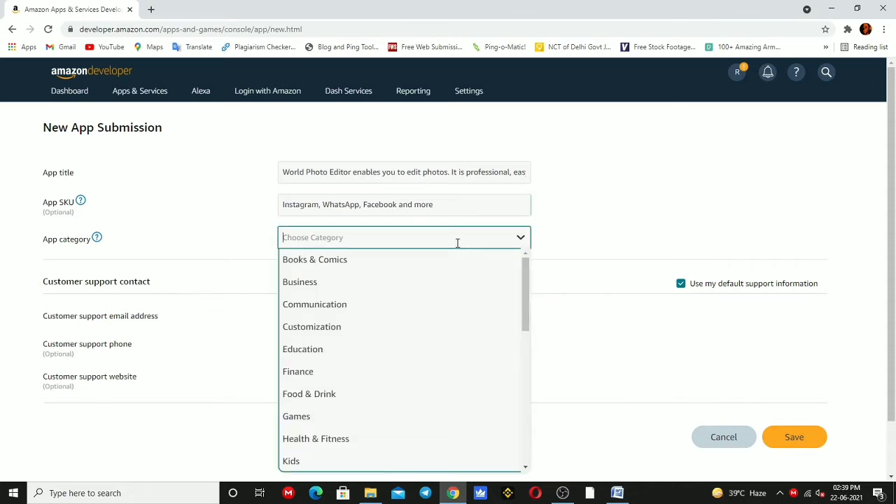
{"action": "scroll", "coordinate": [415, 389], "scroll_direction": "down", "scroll_amount": 1}
{"action": "scroll", "coordinate": [415, 389], "scroll_direction": "down", "scroll_amount": 3}
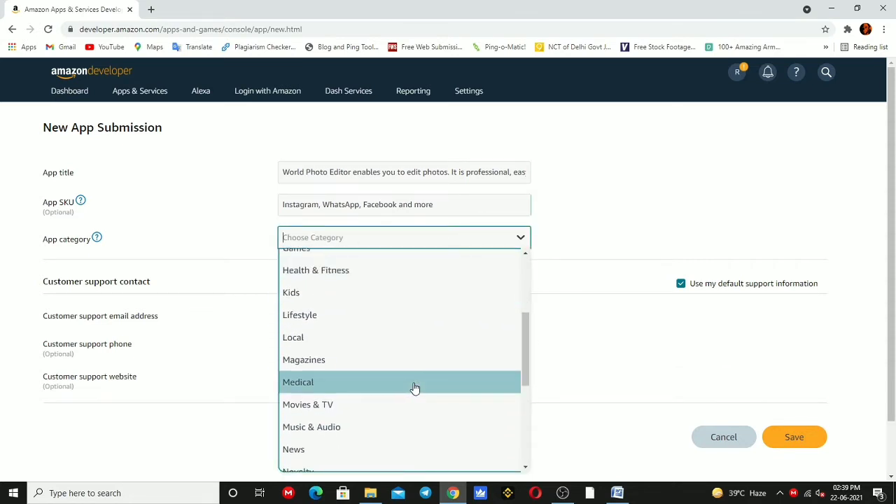
{"action": "scroll", "coordinate": [414, 389], "scroll_direction": "down", "scroll_amount": 1}
{"action": "scroll", "coordinate": [415, 388], "scroll_direction": "down", "scroll_amount": 3}
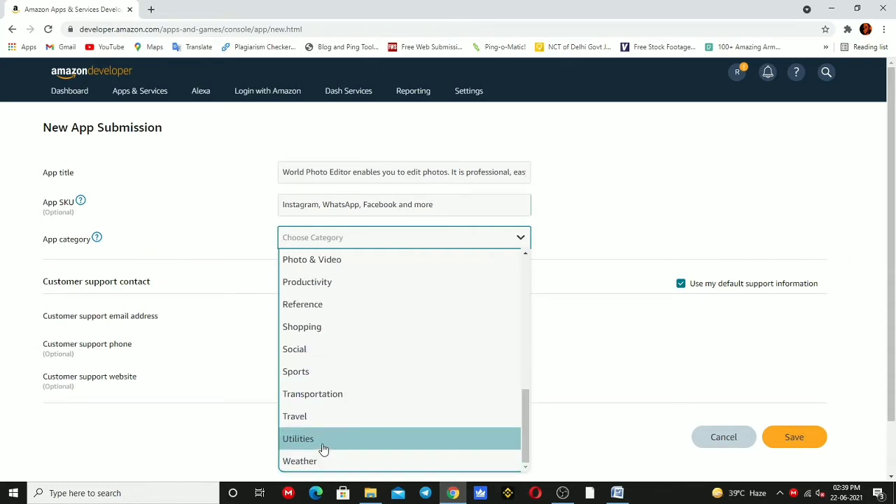
{"action": "scroll", "coordinate": [528, 344], "scroll_direction": "down", "scroll_amount": 1}
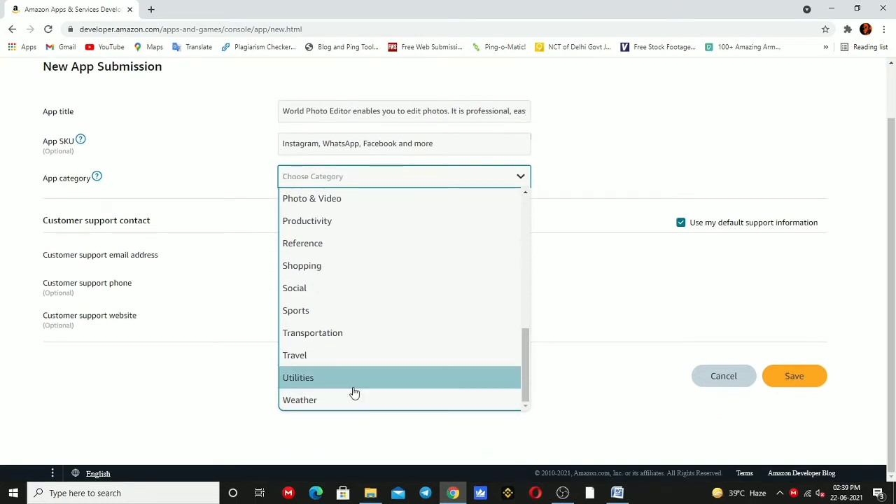
{"action": "left_click_drag", "start_coordinate": [34, 187], "coordinate": [74, 179]}
{"action": "left_click", "coordinate": [189, 177]}
{"action": "left_click", "coordinate": [408, 181]}
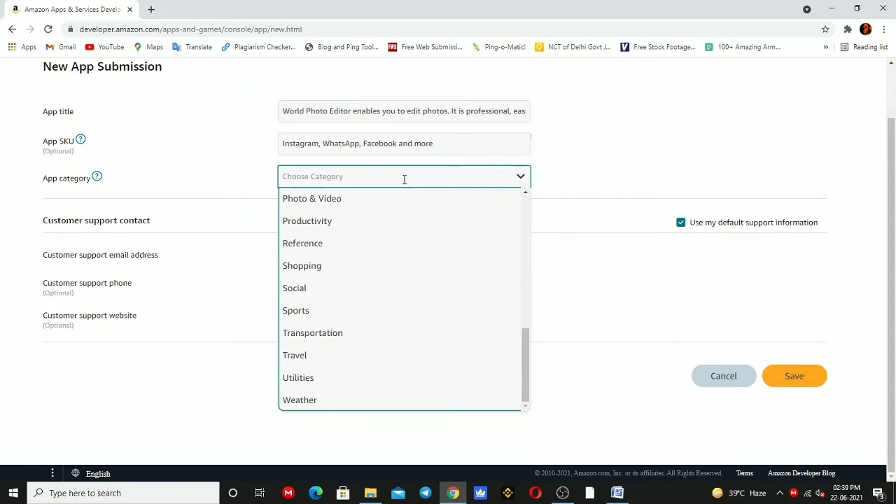
{"action": "left_click", "coordinate": [327, 206]}
{"action": "scroll", "coordinate": [408, 204], "scroll_direction": "up", "scroll_amount": 1}
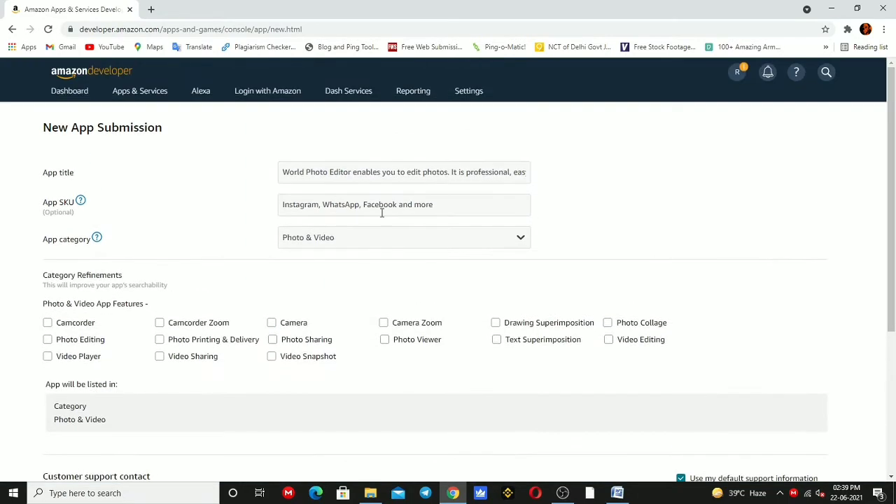
{"action": "left_click", "coordinate": [345, 245]}
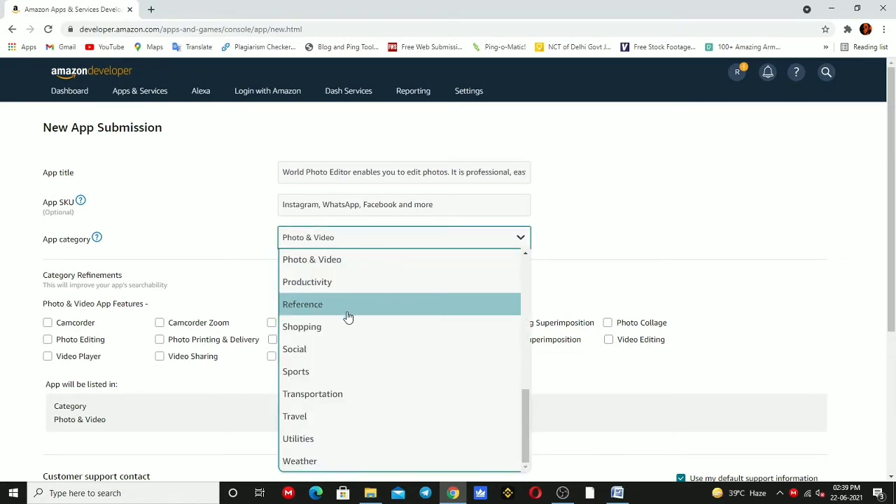
{"action": "scroll", "coordinate": [348, 318], "scroll_direction": "down", "scroll_amount": 1}
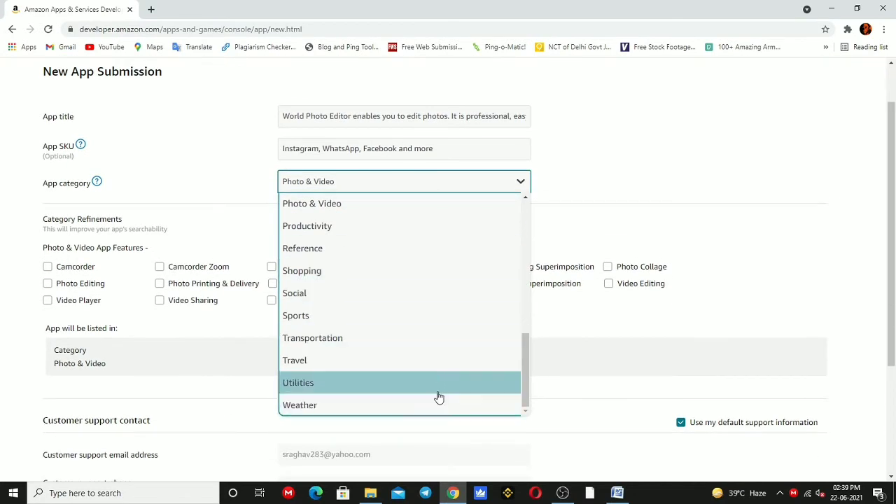
{"action": "mouse_move", "coordinate": [523, 389]}
{"action": "left_mouse_down"}
{"action": "mouse_move", "coordinate": [521, 336]}
{"action": "mouse_move", "coordinate": [540, 242]}
{"action": "mouse_move", "coordinate": [526, 266]}
{"action": "mouse_move", "coordinate": [517, 343]}
{"action": "mouse_move", "coordinate": [530, 385]}
{"action": "left_mouse_up"}
{"action": "scroll", "coordinate": [319, 368], "scroll_direction": "up", "scroll_amount": 5}
{"action": "scroll", "coordinate": [316, 295], "scroll_direction": "up", "scroll_amount": 3}
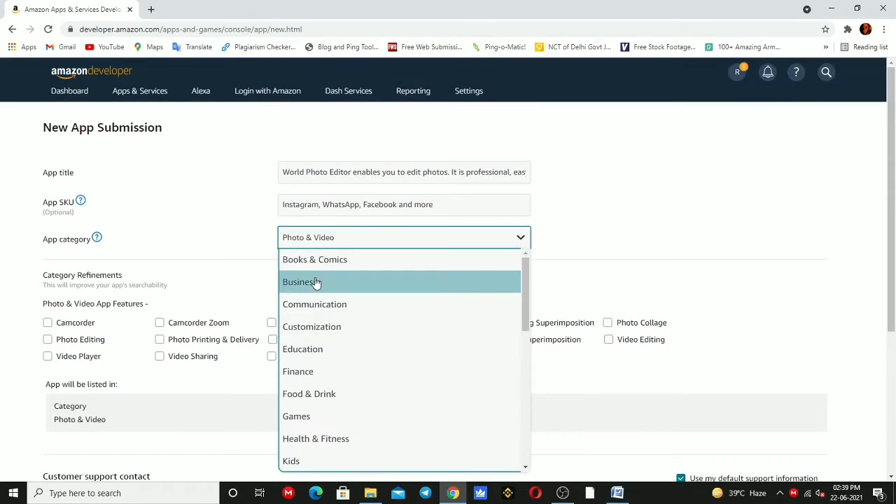
{"action": "left_click", "coordinate": [228, 238]}
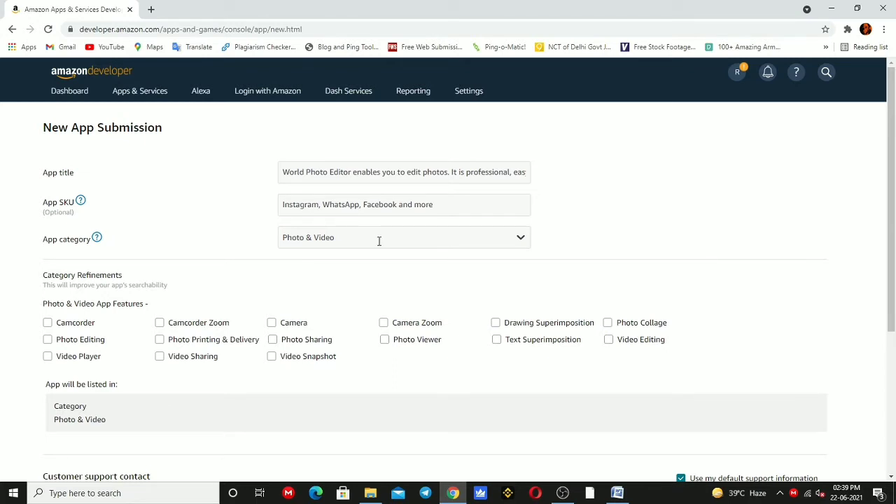
- Refine the category with the features Photo Sharing, Photo Viewer, Photo Collage and Photo Editing, leaving Video Sharing unselected
{"action": "scroll", "coordinate": [119, 256], "scroll_direction": "down", "scroll_amount": 1}
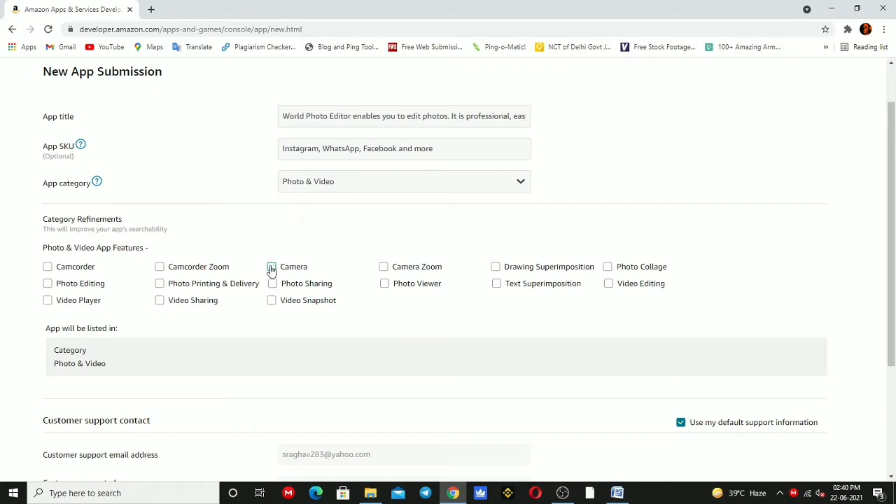
{"action": "left_click", "coordinate": [274, 285]}
{"action": "left_click", "coordinate": [385, 285]}
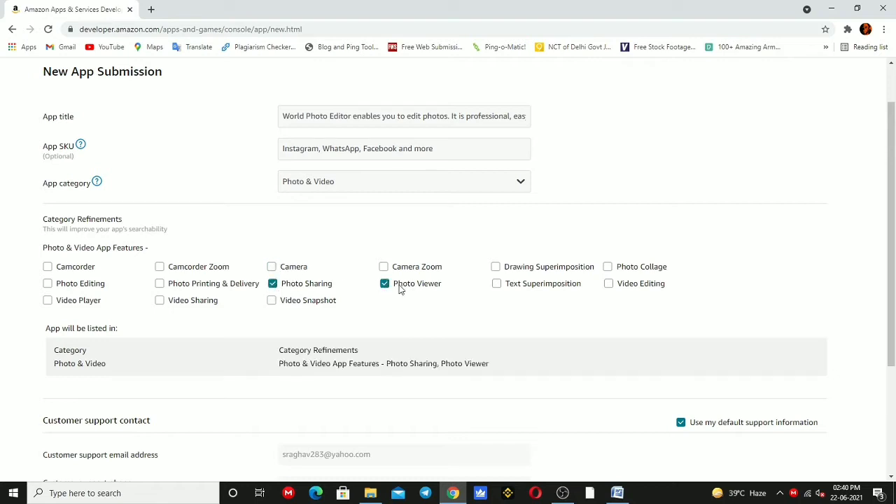
{"action": "left_click", "coordinate": [608, 269]}
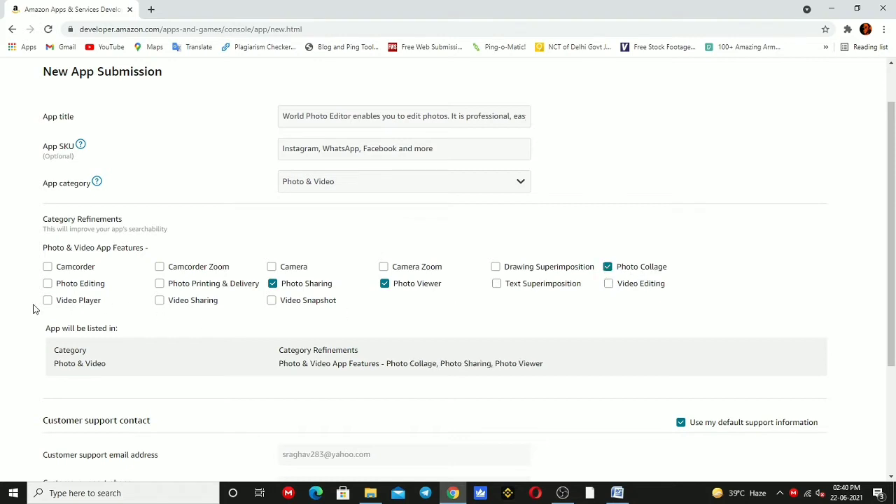
{"action": "left_click", "coordinate": [48, 286]}
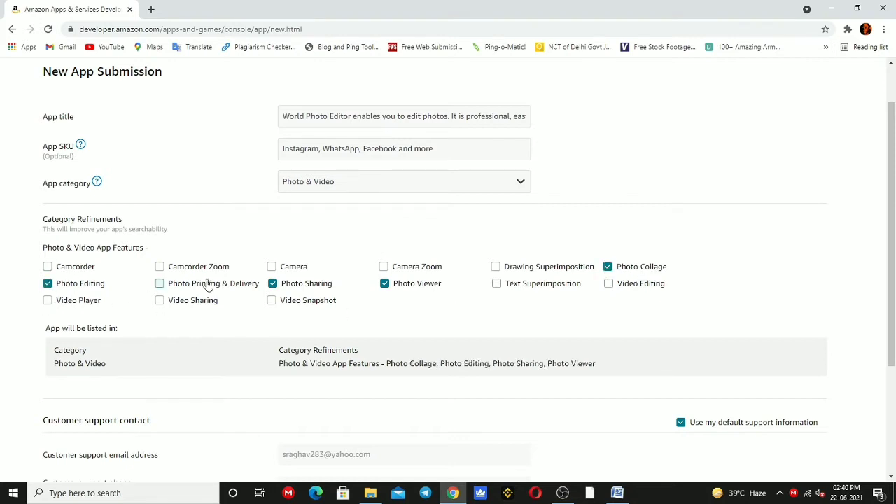
{"action": "left_click", "coordinate": [159, 305]}
{"action": "left_click", "coordinate": [159, 306]}
- Save the new app submission with the default customer support information
{"action": "scroll", "coordinate": [281, 306], "scroll_direction": "down", "scroll_amount": 1}
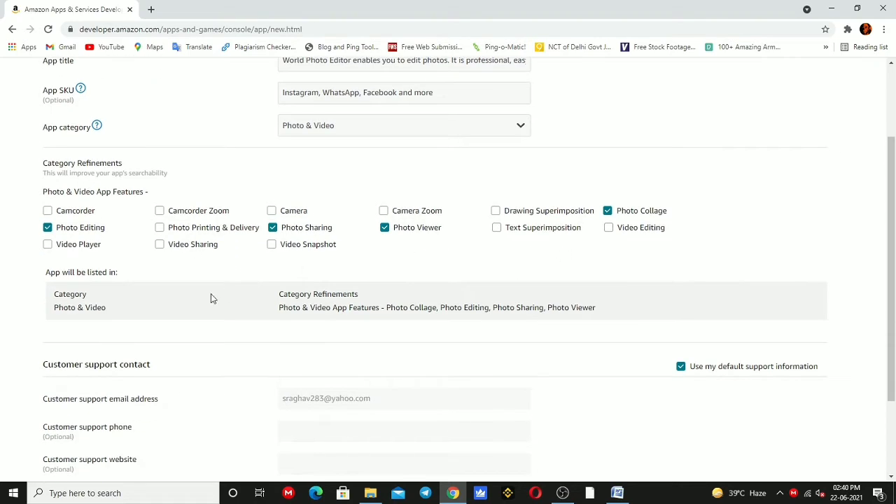
{"action": "scroll", "coordinate": [527, 309], "scroll_direction": "down", "scroll_amount": 2}
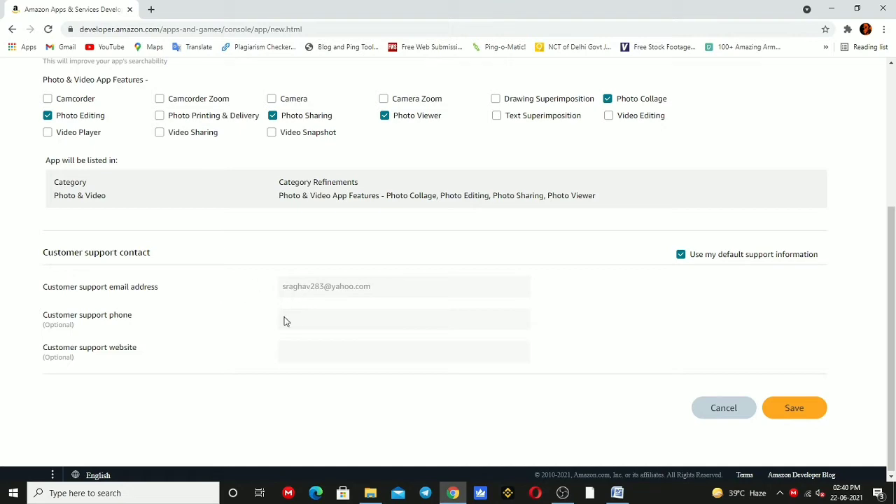
{"action": "scroll", "coordinate": [298, 339], "scroll_direction": "up", "scroll_amount": 2}
{"action": "scroll", "coordinate": [510, 386], "scroll_direction": "down", "scroll_amount": 2}
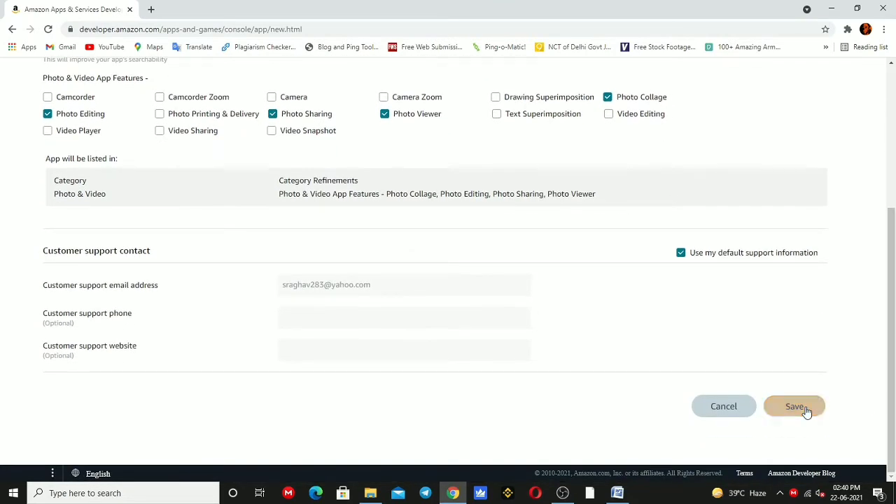
{"action": "left_click", "coordinate": [796, 407]}
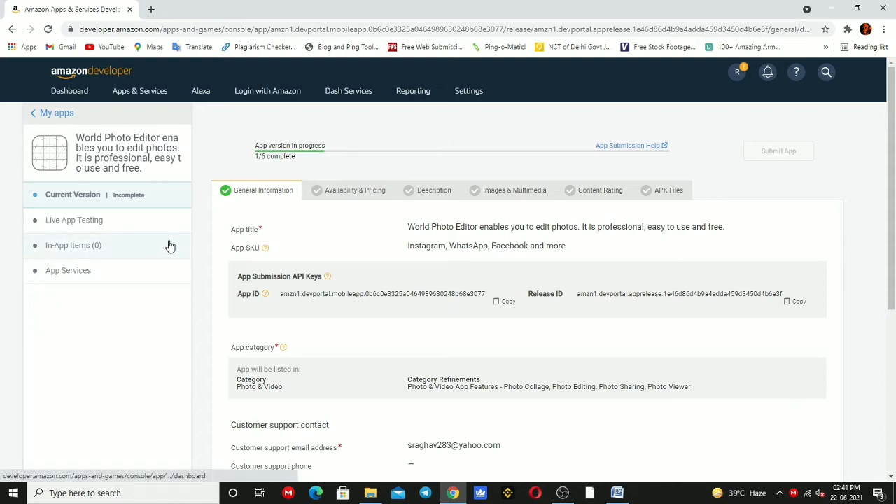
{"action": "left_click_drag", "start_coordinate": [239, 149], "coordinate": [307, 164]}
{"action": "left_click", "coordinate": [256, 157]}
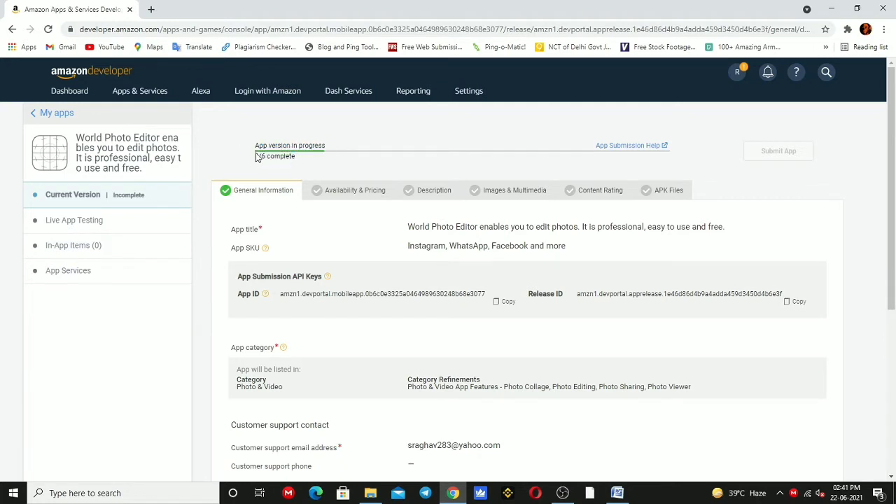
{"action": "left_click", "coordinate": [242, 196]}
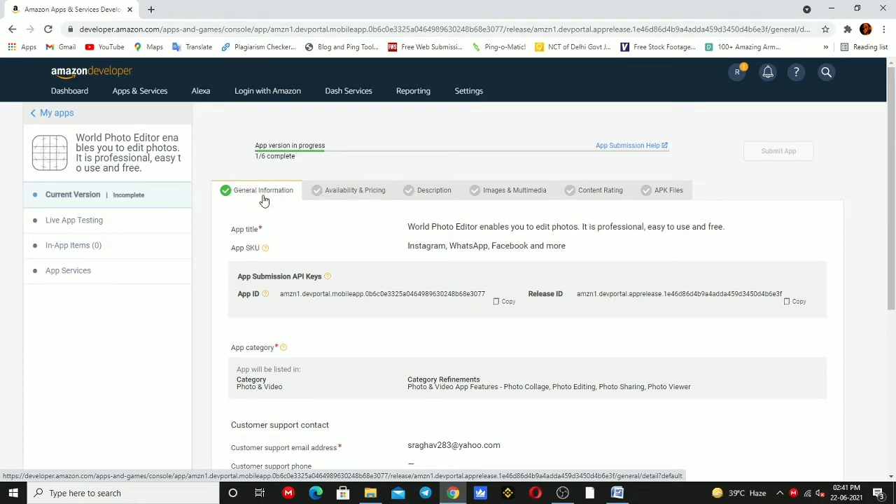
{"action": "double_click", "coordinate": [252, 230]}
{"action": "left_click_drag", "start_coordinate": [221, 250], "coordinate": [274, 255]}
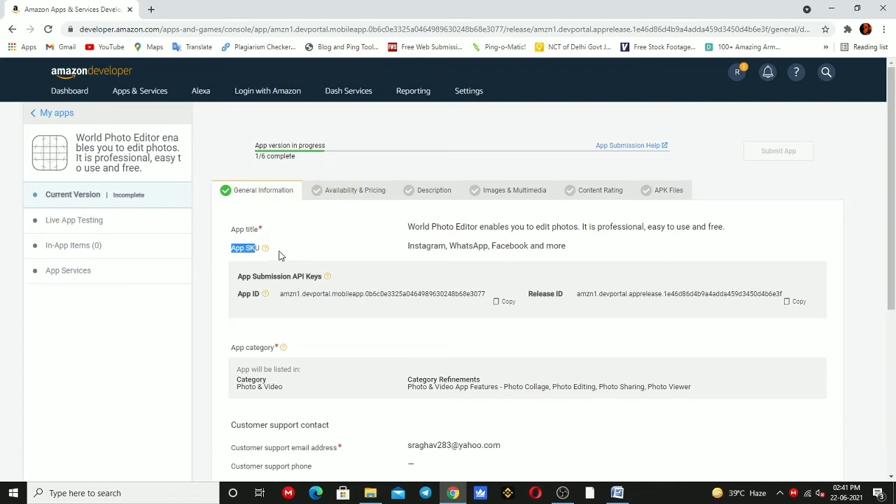
- Save the availability and pricing as free in all countries and regions where Amazon sells apps, without a publishing date
{"action": "left_click", "coordinate": [375, 197]}
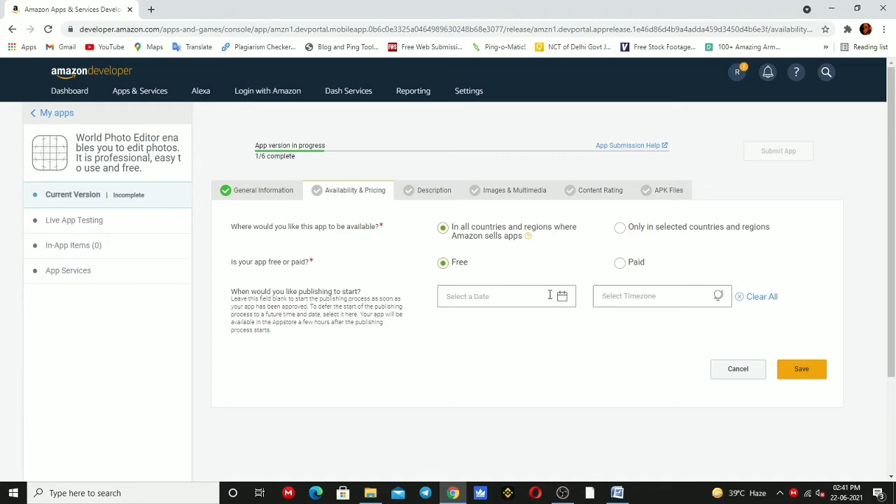
{"action": "left_click", "coordinate": [803, 371]}
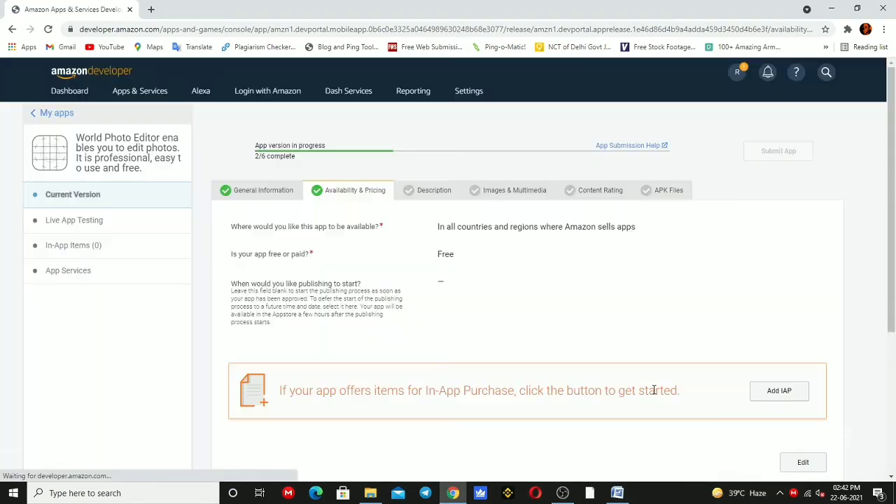
{"action": "scroll", "coordinate": [378, 326], "scroll_direction": "down", "scroll_amount": 2}
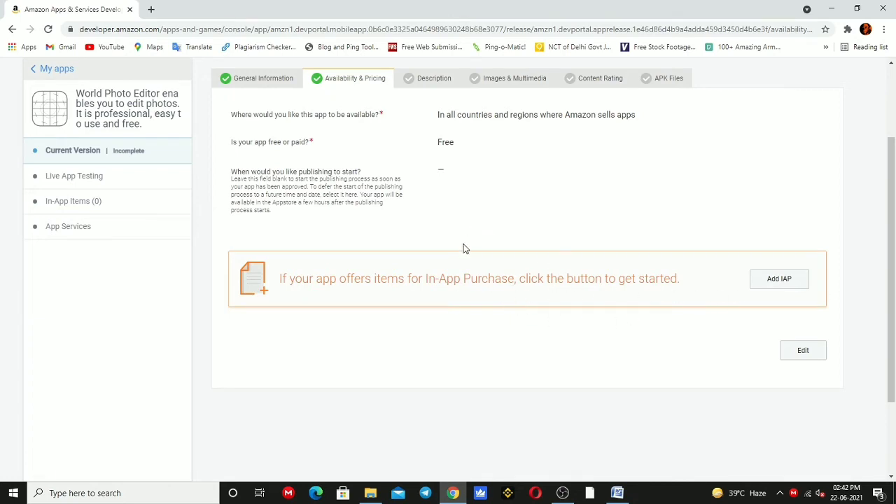
- Open the app's Description section and go to the English (U.S.) title and short description fields
{"action": "left_click", "coordinate": [436, 83]}
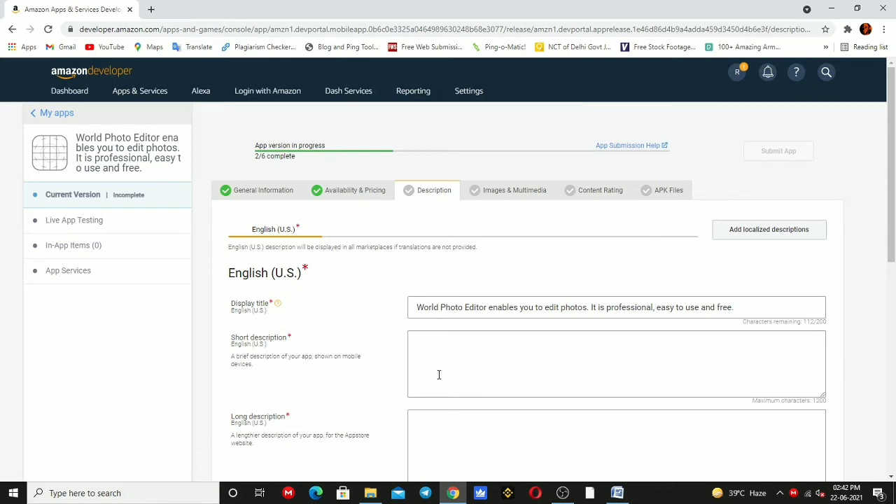
{"action": "scroll", "coordinate": [440, 375], "scroll_direction": "down", "scroll_amount": 2}
{"action": "left_click_drag", "start_coordinate": [217, 227], "coordinate": [265, 230]}
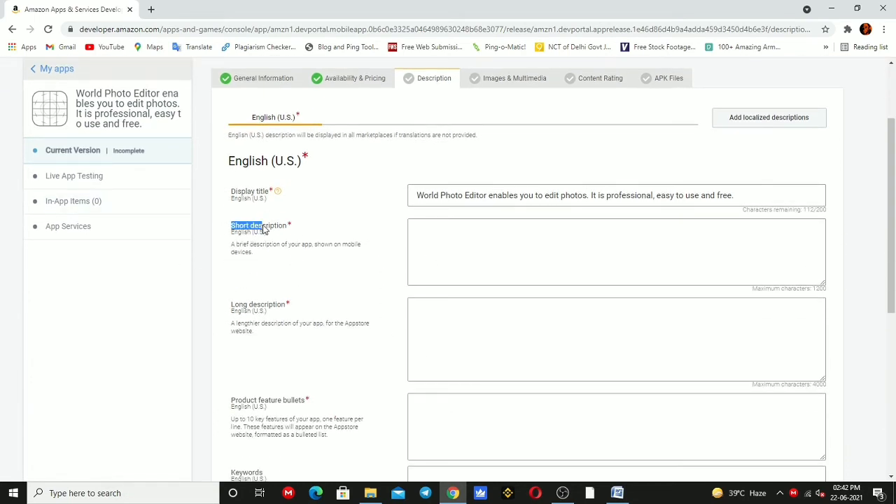
{"action": "left_click_drag", "start_coordinate": [230, 193], "coordinate": [273, 195]}
- Copy the "World Photo Editor provides you everything you want to edit pictures" paragraph from the Word document into the app's short description
{"action": "left_click", "coordinate": [515, 238]}
{"action": "left_click", "coordinate": [617, 493]}
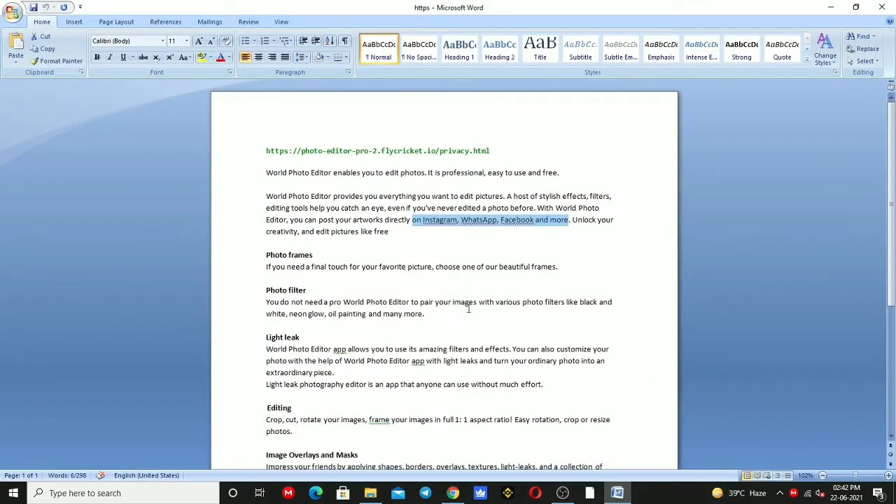
{"action": "left_click_drag", "start_coordinate": [266, 203], "coordinate": [379, 234]}
{"action": "key", "text": "ctrl+c"}
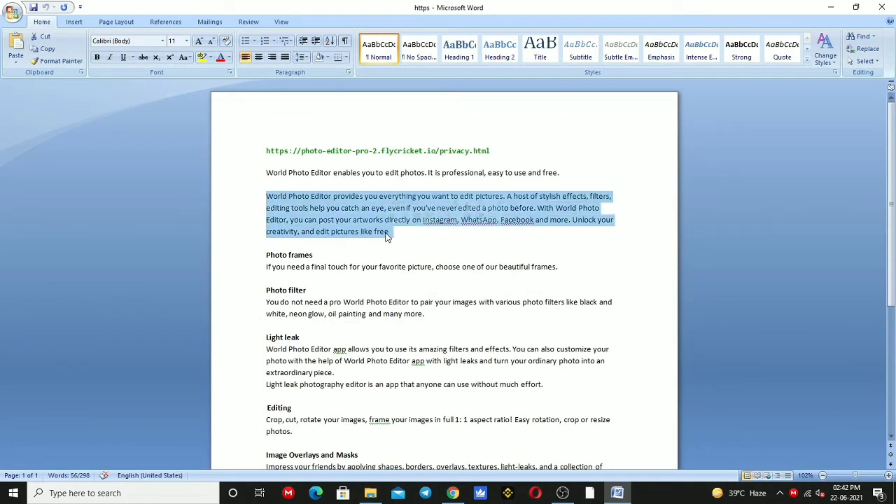
{"action": "left_click", "coordinate": [453, 493]}
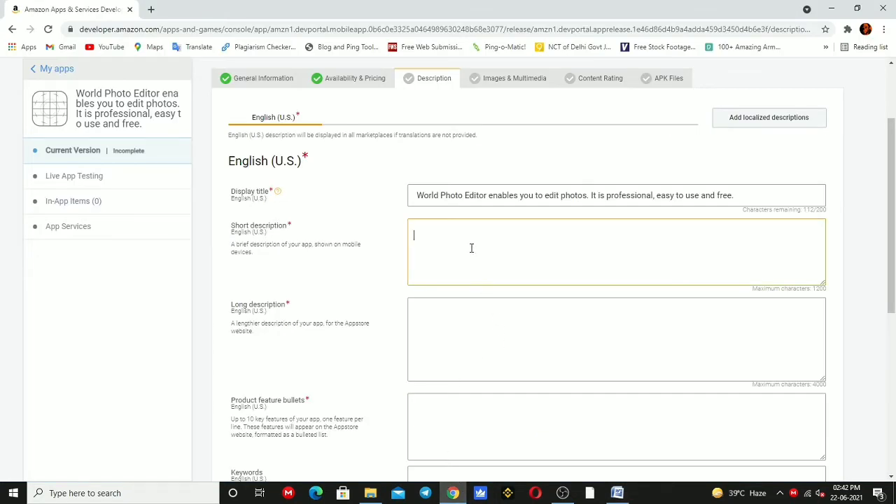
{"action": "key", "text": "ctrl+v"}
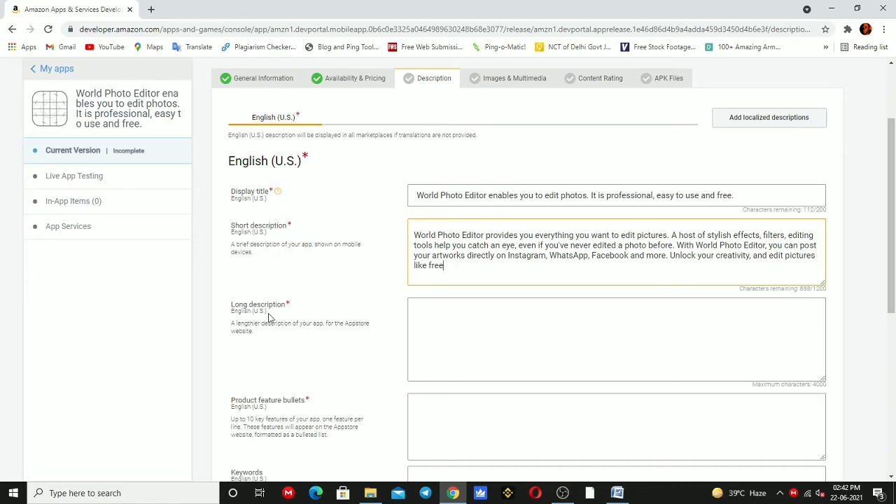
- Fill the long description with the Word document's text from the "Photo frames" heading through the end of the "share" section
{"action": "left_click_drag", "start_coordinate": [298, 308], "coordinate": [219, 309]}
{"action": "left_click", "coordinate": [618, 494]}
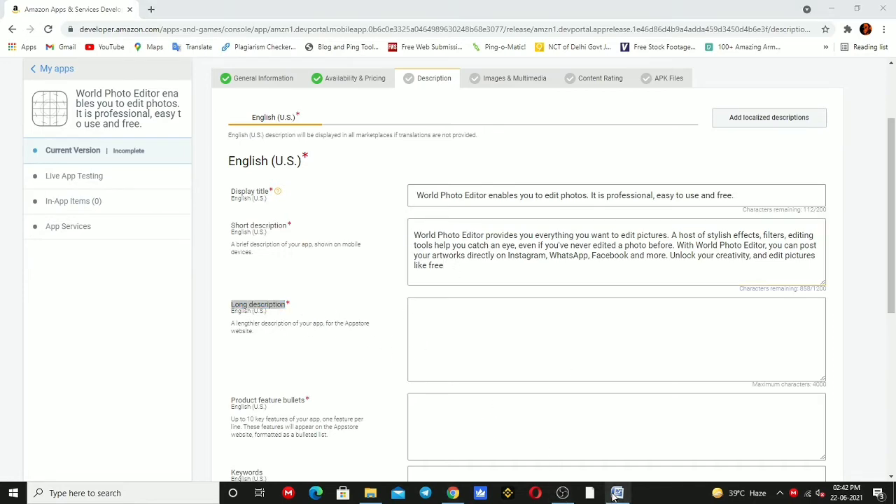
{"action": "left_click", "coordinate": [260, 242]}
{"action": "left_click", "coordinate": [245, 188]}
{"action": "left_click_drag", "start_coordinate": [266, 256], "coordinate": [523, 376]}
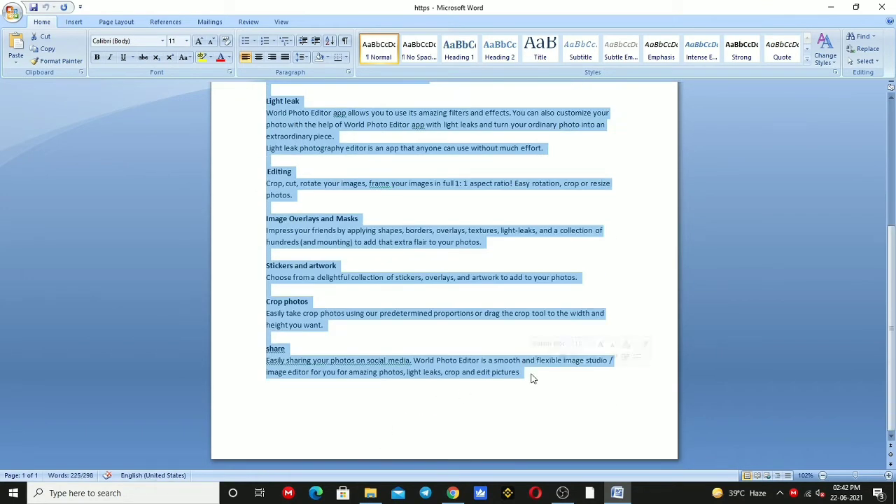
{"action": "key", "text": "ctrl+v"}
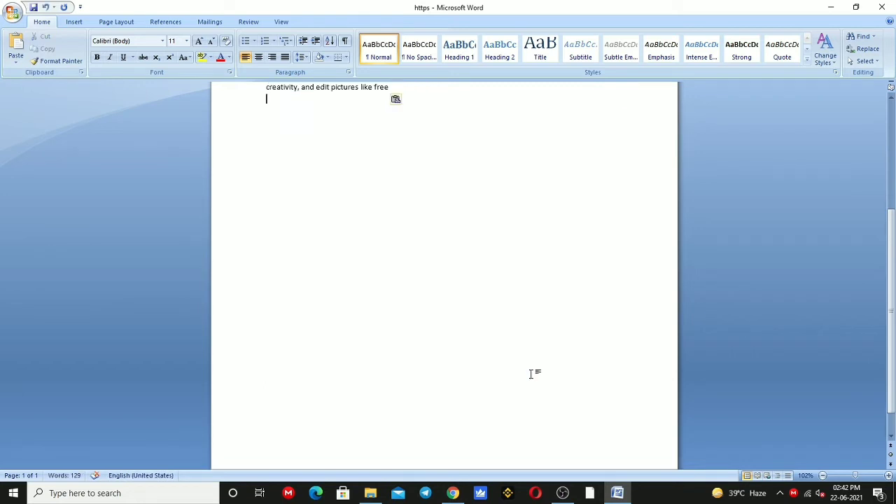
{"action": "key", "text": "ctrl+z"}
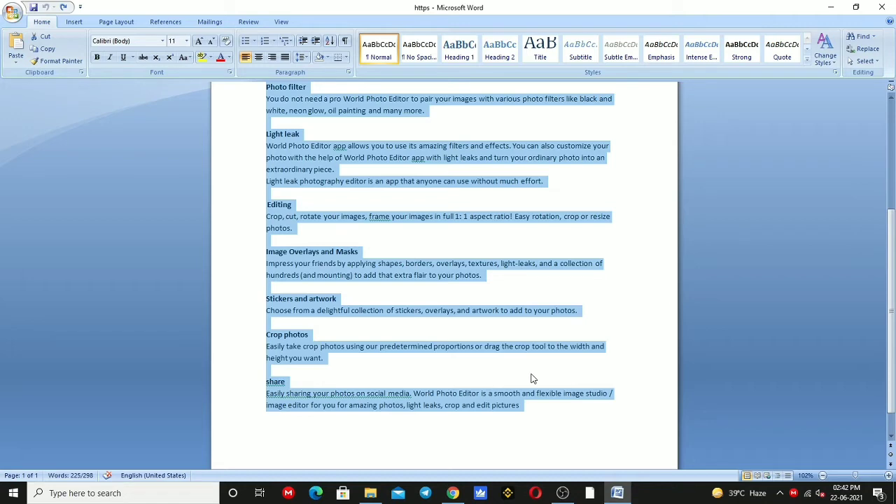
{"action": "left_click", "coordinate": [453, 493]}
{"action": "left_click", "coordinate": [480, 335]}
{"action": "key", "text": "ctrl+v"}
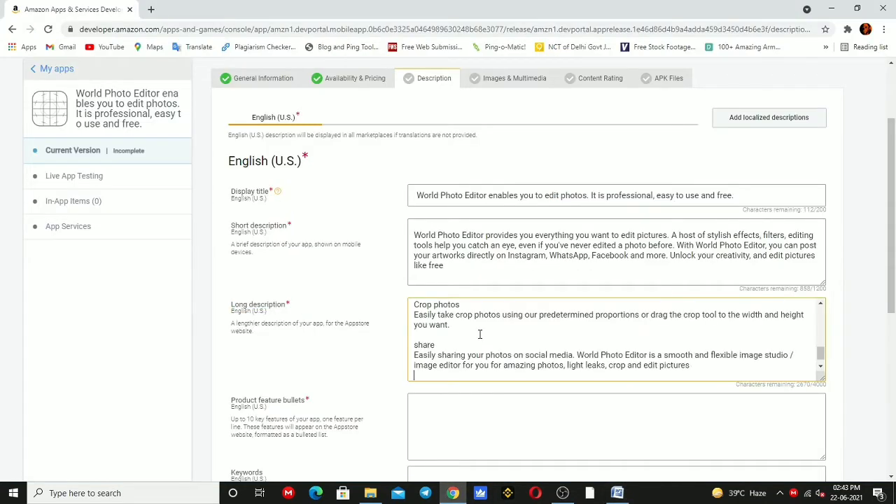
{"action": "scroll", "coordinate": [473, 343], "scroll_direction": "up", "scroll_amount": 5}
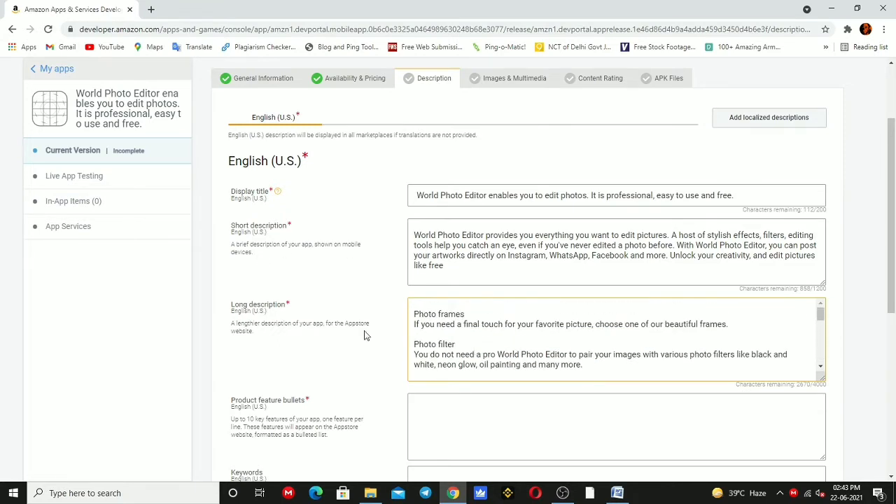
{"action": "scroll", "coordinate": [471, 350], "scroll_direction": "up", "scroll_amount": 3}
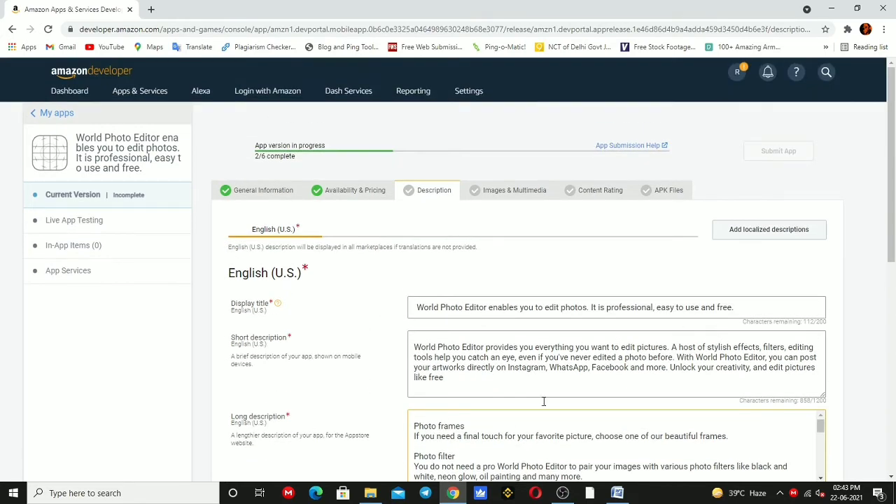
- Set the keywords to photoediter and save the English (U.S.) description
{"action": "scroll", "coordinate": [566, 435], "scroll_direction": "down", "scroll_amount": 10}
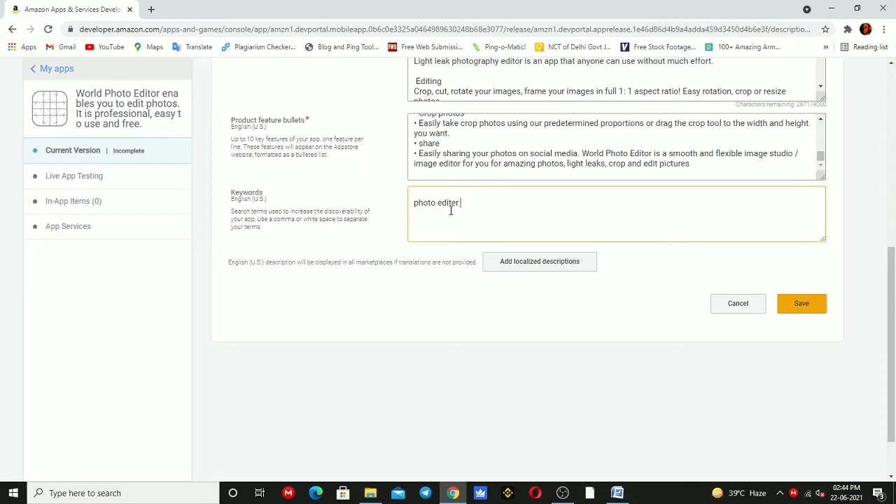
{"action": "key", "text": "BackSpace"}
{"action": "left_click", "coordinate": [465, 219]}
{"action": "type", "text": ","}
{"action": "left_click", "coordinate": [813, 308]}
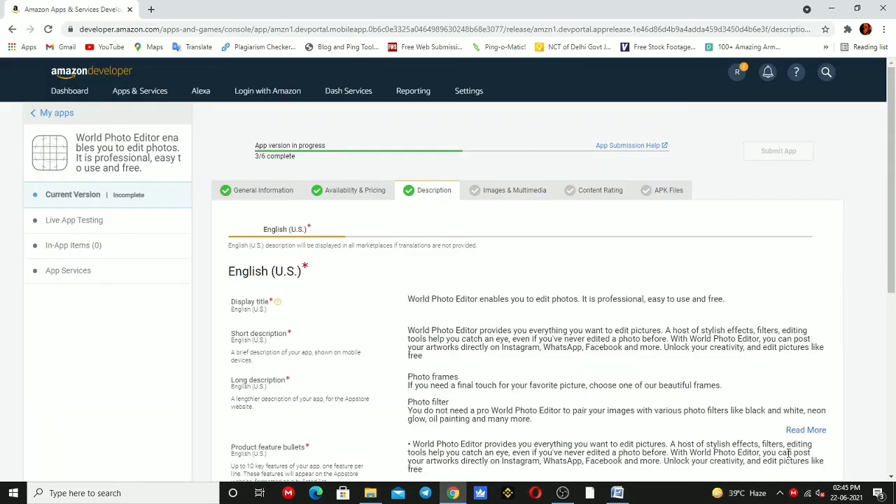
{"action": "scroll", "coordinate": [624, 414], "scroll_direction": "down", "scroll_amount": 5}
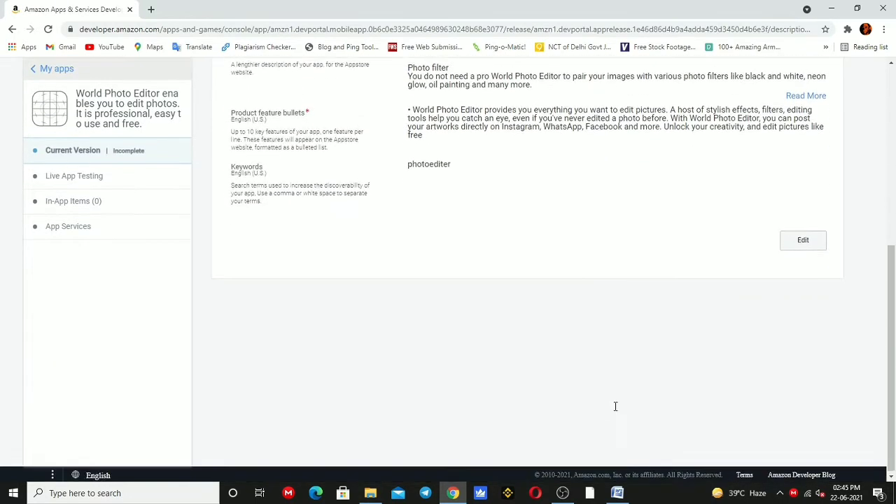
{"action": "scroll", "coordinate": [480, 339], "scroll_direction": "up", "scroll_amount": 5}
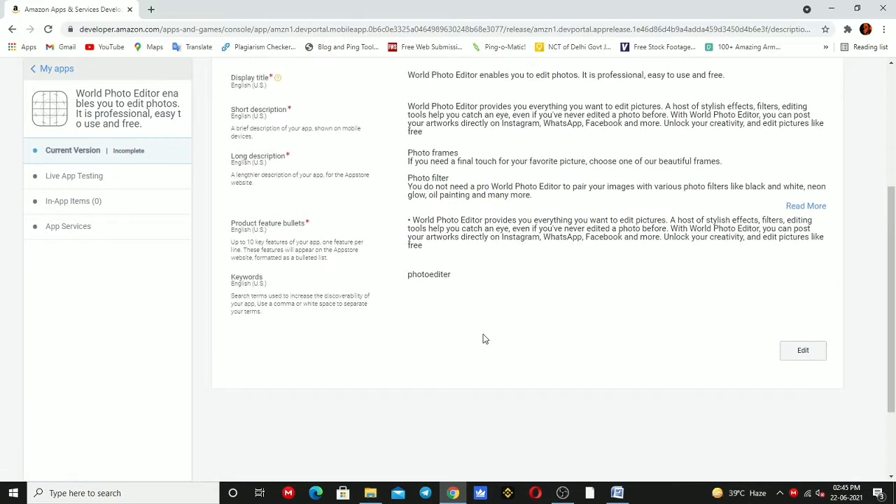
- In the Images & Multimedia section, upload the logo image from New folder (5) on the Desktop as the 512 x 512px icon
{"action": "left_click", "coordinate": [491, 201]}
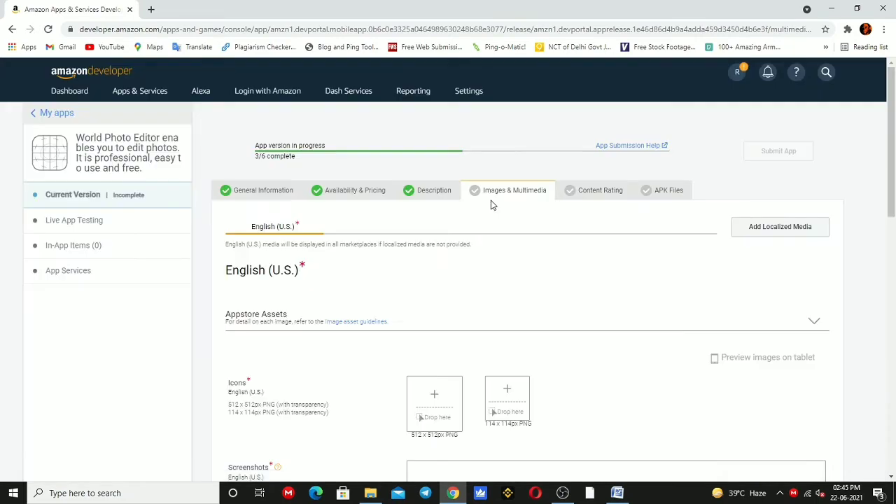
{"action": "scroll", "coordinate": [419, 408], "scroll_direction": "down", "scroll_amount": 2}
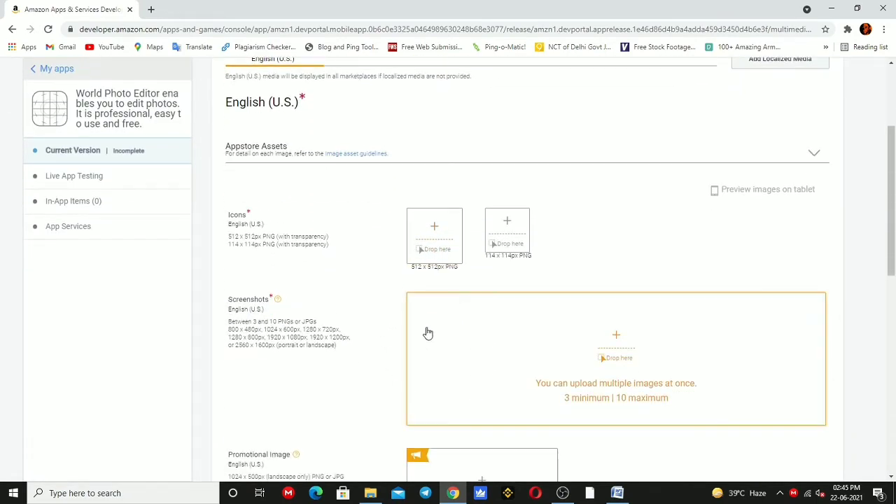
{"action": "scroll", "coordinate": [423, 340], "scroll_direction": "down", "scroll_amount": 1}
{"action": "left_click", "coordinate": [431, 185]}
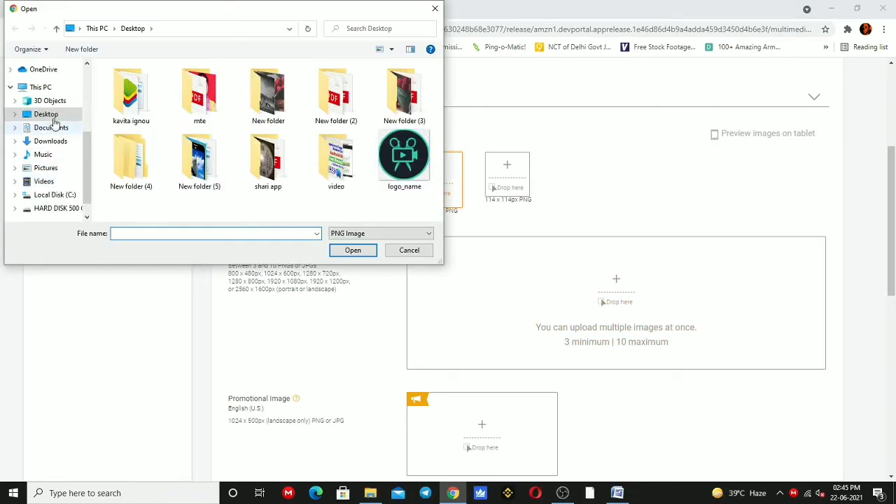
{"action": "double_click", "coordinate": [204, 161]}
{"action": "left_click", "coordinate": [200, 90]}
{"action": "left_click", "coordinate": [353, 250]}
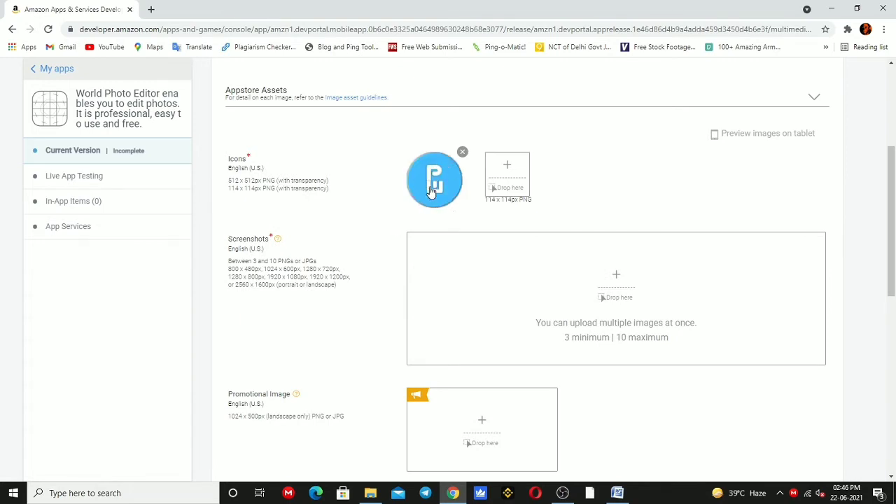
- Upload the consecutive PHOTO EDITOR images from New folder (5), starting with PHOTO EDITOR and PHOTO EDITOR1, as the app's screenshots
{"action": "scroll", "coordinate": [480, 346], "scroll_direction": "down", "scroll_amount": 2}
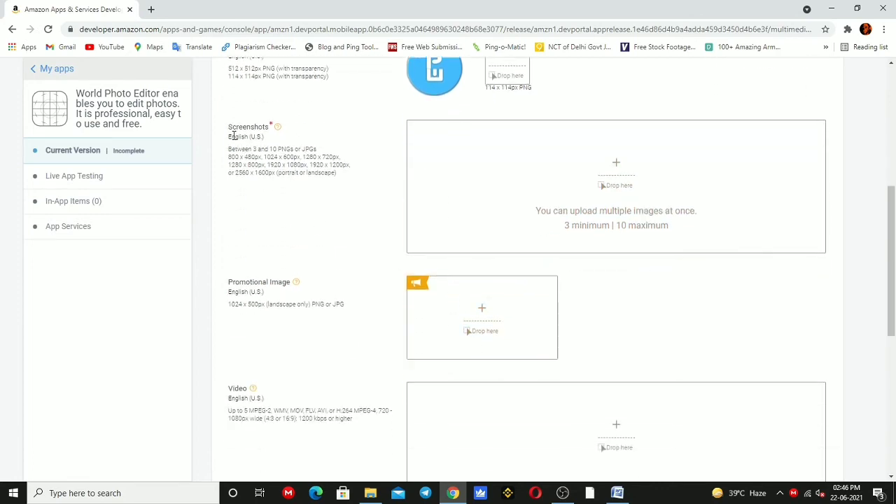
{"action": "left_click", "coordinate": [614, 167]}
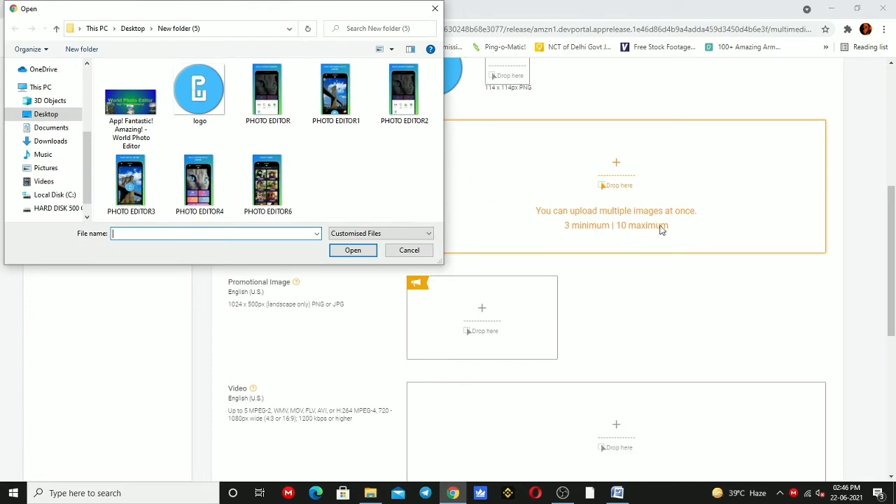
{"action": "left_click", "coordinate": [277, 98]}
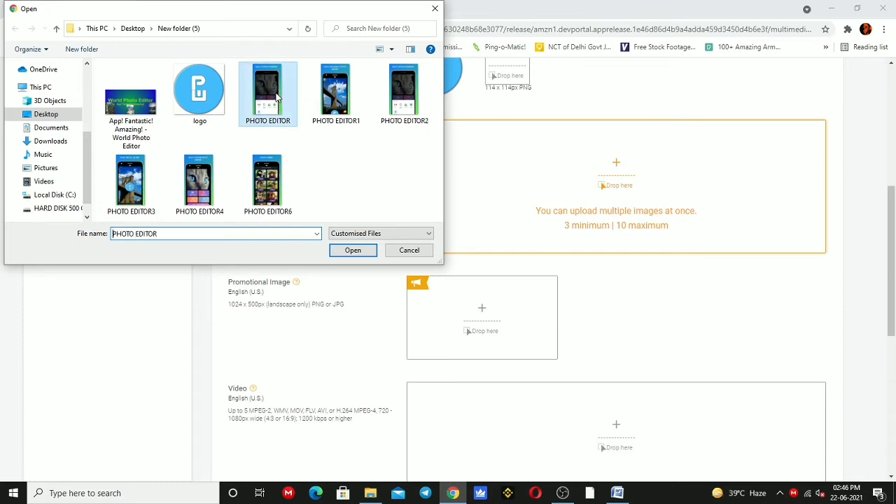
{"action": "key", "text": "shift+Right"}
{"action": "key", "text": "shift+Right"}
{"action": "key", "text": "shift+Right"}
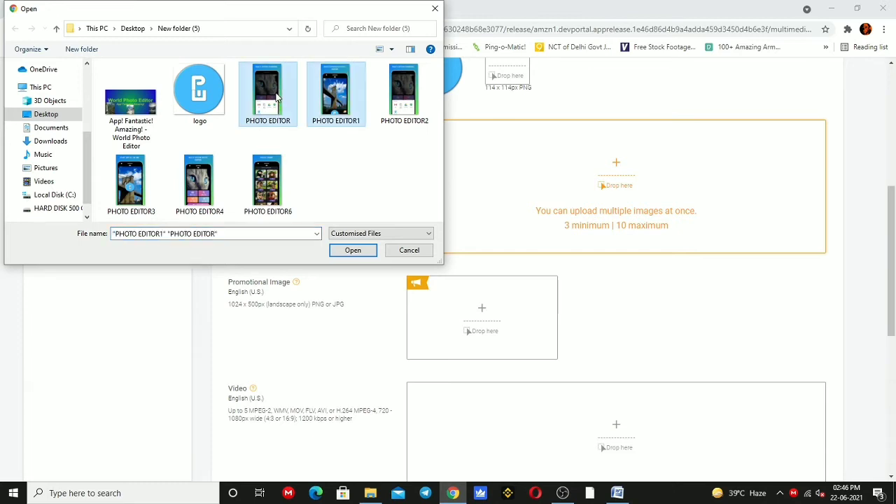
{"action": "left_click", "coordinate": [353, 250]}
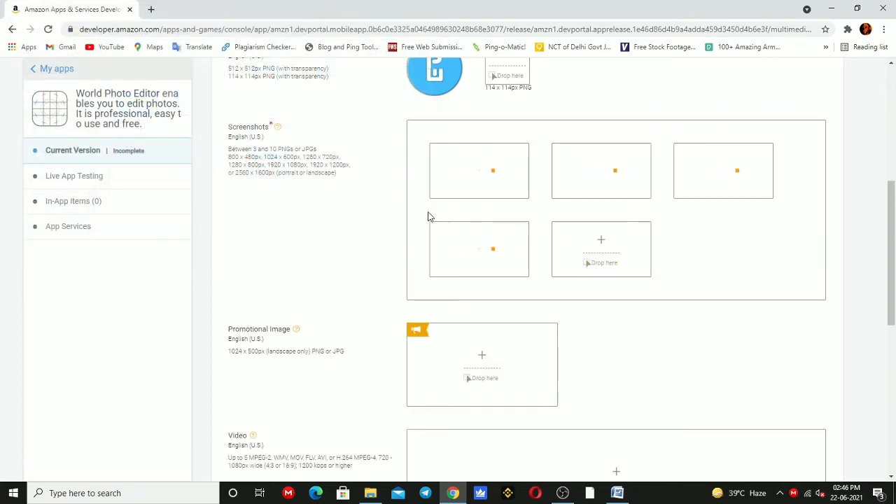
{"action": "left_click_drag", "start_coordinate": [273, 151], "coordinate": [344, 178]}
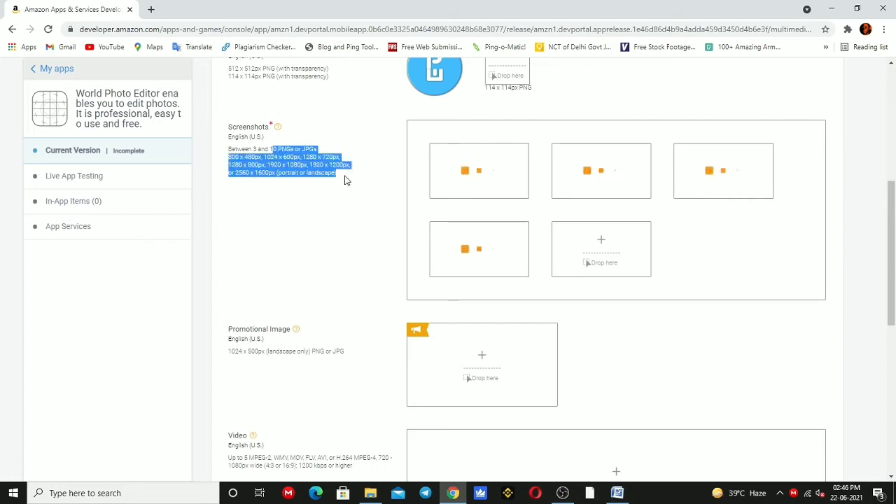
{"action": "left_click", "coordinate": [304, 190]}
{"action": "left_click_drag", "start_coordinate": [237, 152], "coordinate": [328, 175]}
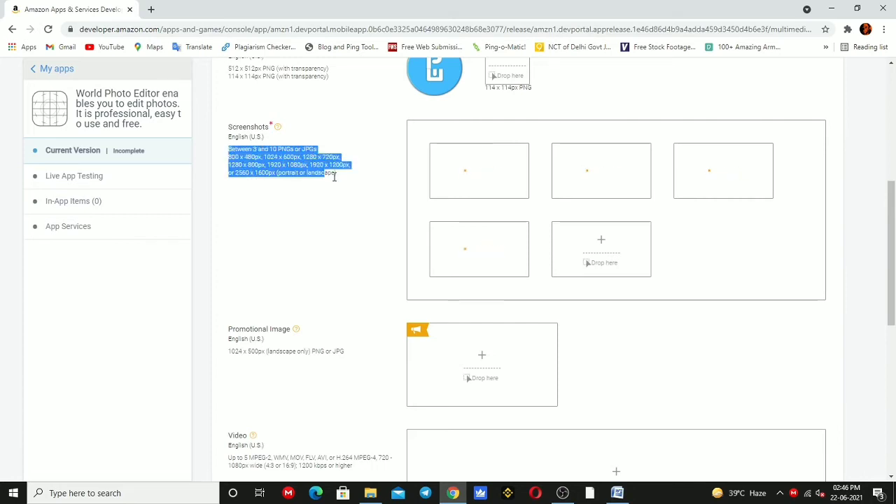
{"action": "left_click", "coordinate": [335, 192]}
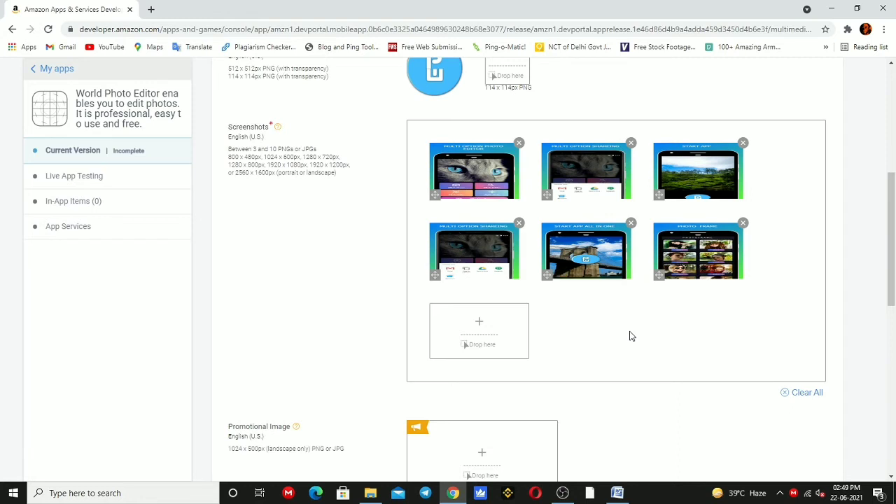
- Reorder the screenshots as Start App All In One, Start App, Multi Option Photo Editor, Multi Option Sharing and Photo Frame
{"action": "left_click_drag", "start_coordinate": [480, 185], "coordinate": [692, 195]}
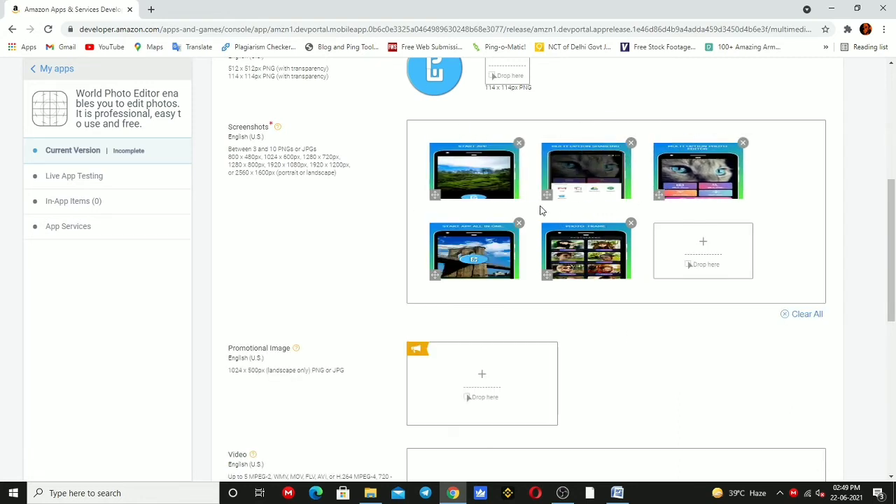
{"action": "left_click_drag", "start_coordinate": [545, 199], "coordinate": [434, 201]}
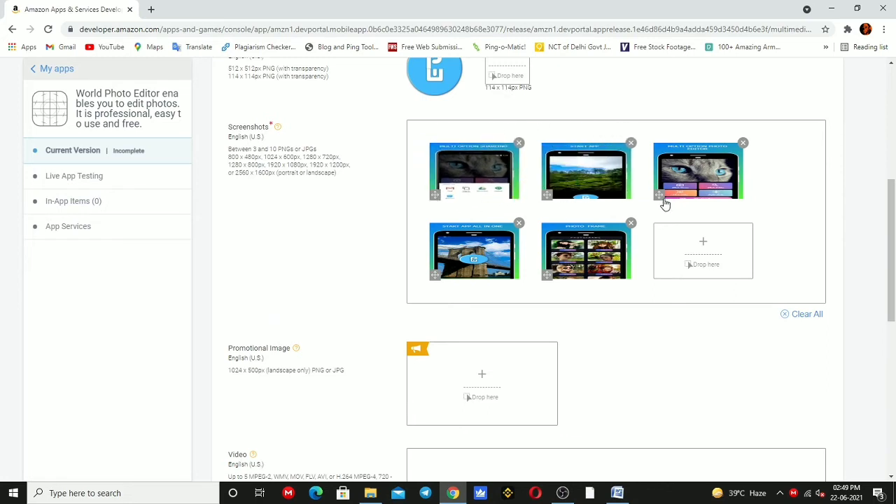
{"action": "left_click_drag", "start_coordinate": [664, 199], "coordinate": [448, 196]}
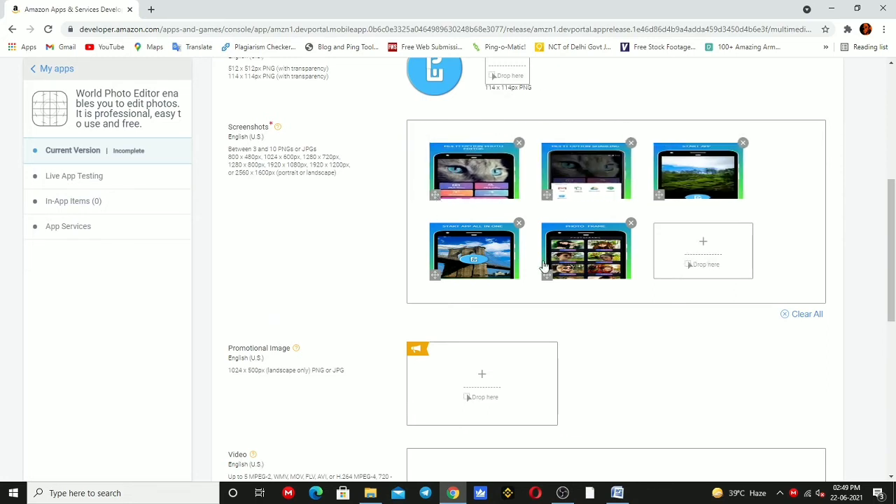
{"action": "left_click_drag", "start_coordinate": [437, 274], "coordinate": [448, 203]}
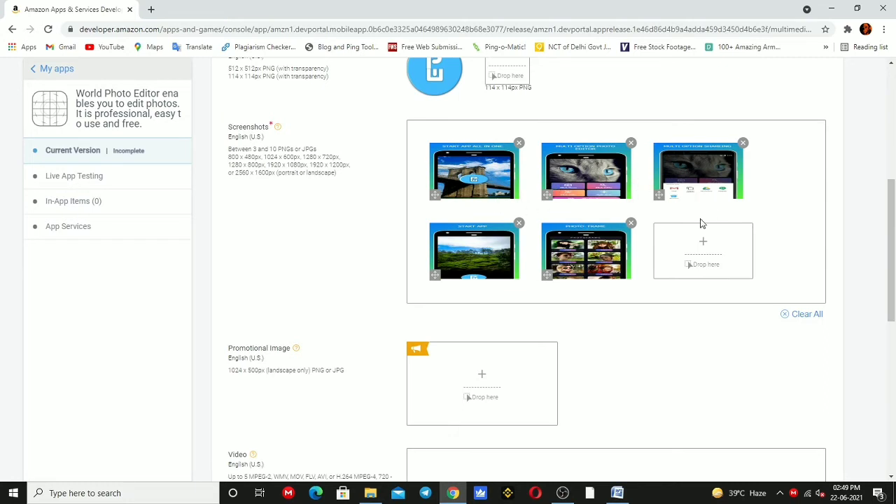
{"action": "left_click_drag", "start_coordinate": [435, 277], "coordinate": [510, 223]}
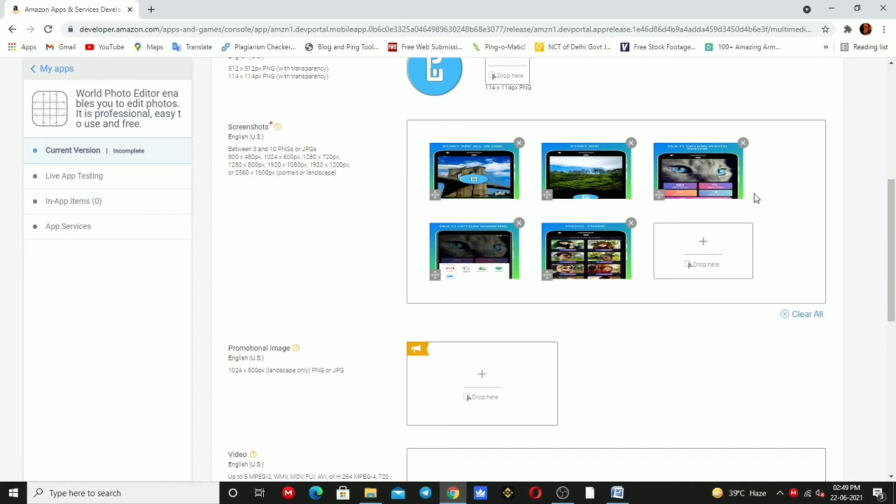
{"action": "scroll", "coordinate": [649, 332], "scroll_direction": "up", "scroll_amount": 3}
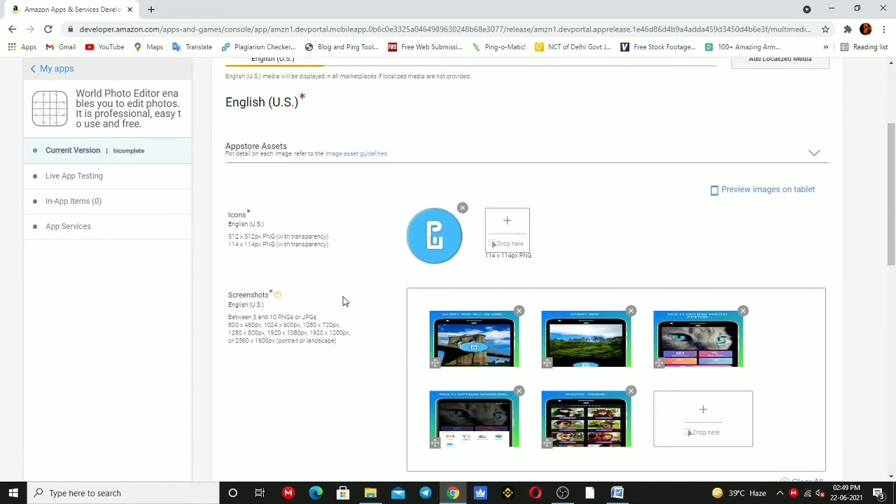
{"action": "left_click_drag", "start_coordinate": [265, 224], "coordinate": [468, 256]}
{"action": "left_click", "coordinate": [491, 259]}
- Upload the App! Fantastic! Amazing! - World Photo Editor image as the 1024 x 500px promotional image
{"action": "scroll", "coordinate": [240, 334], "scroll_direction": "down", "scroll_amount": 5}
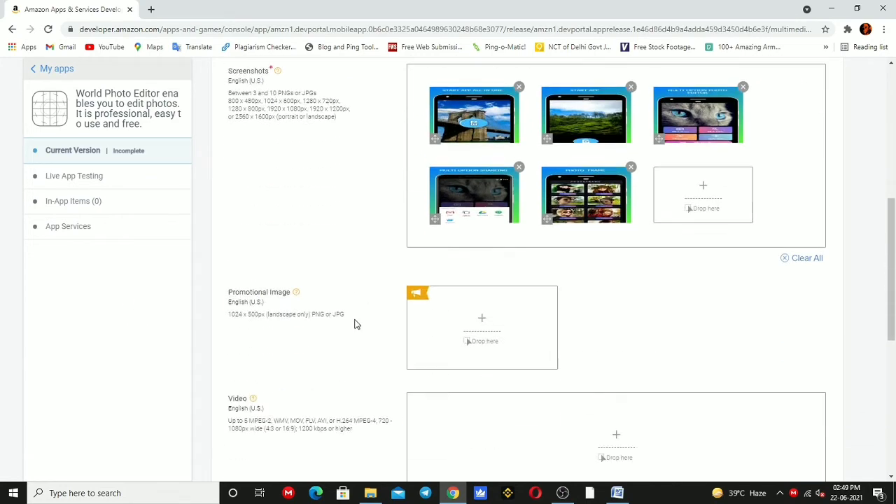
{"action": "left_click_drag", "start_coordinate": [226, 128], "coordinate": [278, 125]}
{"action": "left_click", "coordinate": [280, 140]}
{"action": "left_click", "coordinate": [488, 159]}
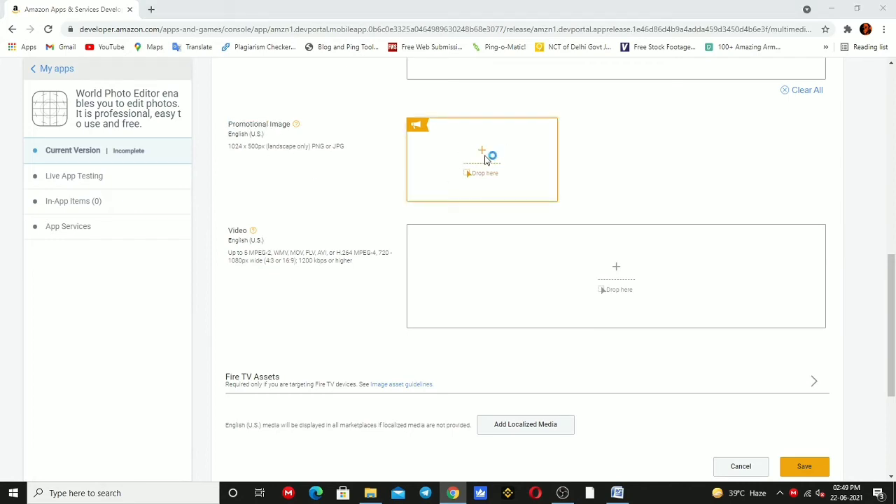
{"action": "left_click", "coordinate": [145, 90]}
{"action": "left_click", "coordinate": [355, 251]}
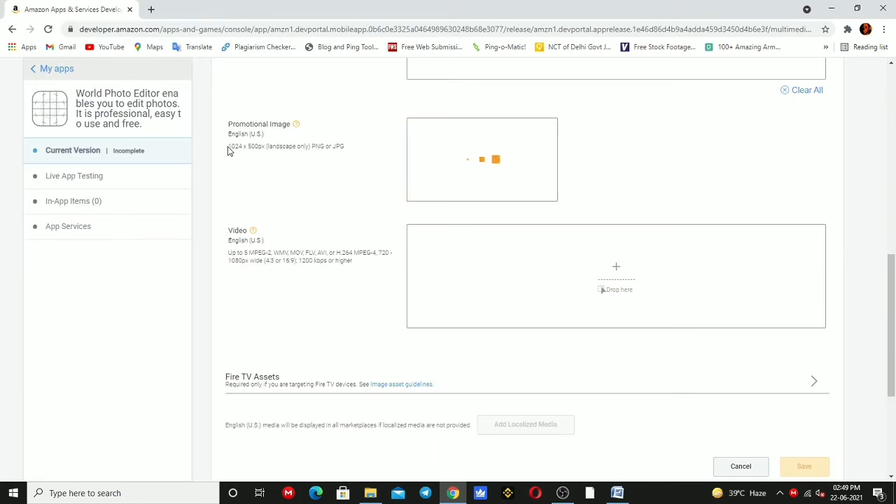
{"action": "left_click_drag", "start_coordinate": [228, 147], "coordinate": [264, 144]}
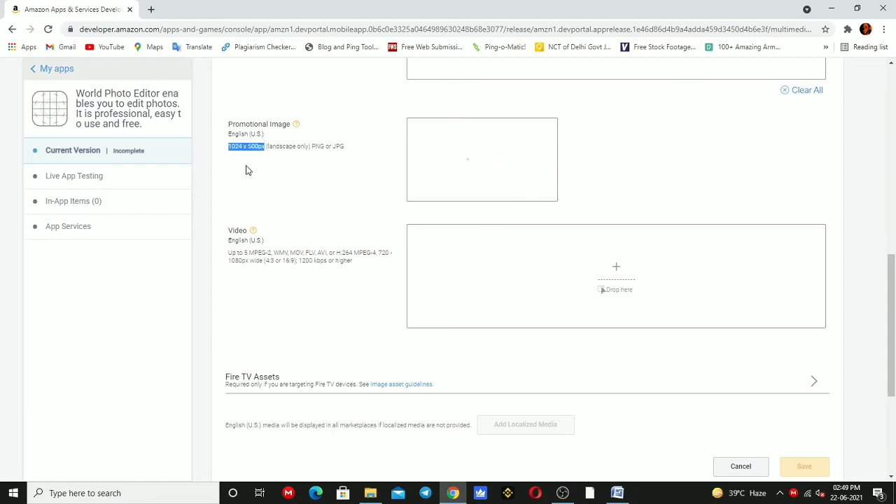
{"action": "left_click", "coordinate": [252, 167]}
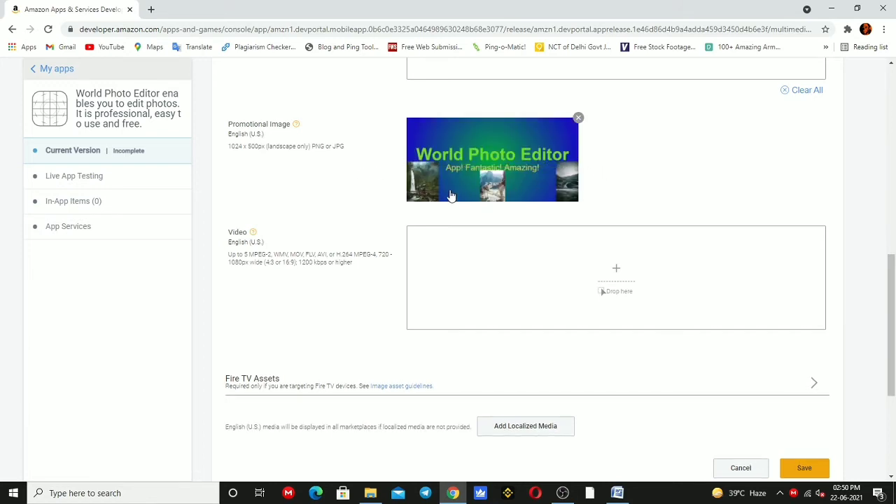
{"action": "scroll", "coordinate": [308, 253], "scroll_direction": "down", "scroll_amount": 3}
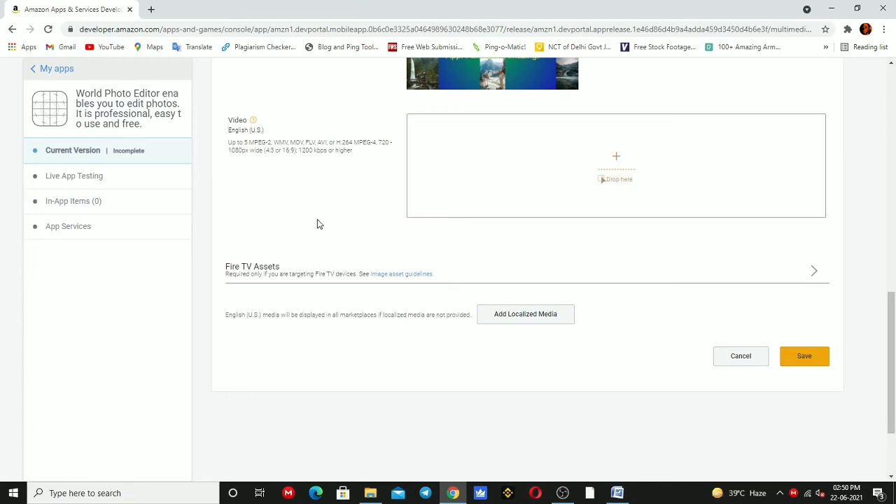
{"action": "scroll", "coordinate": [287, 212], "scroll_direction": "up", "scroll_amount": 5}
{"action": "scroll", "coordinate": [350, 203], "scroll_direction": "up", "scroll_amount": 3}
{"action": "scroll", "coordinate": [362, 318], "scroll_direction": "down", "scroll_amount": 4}
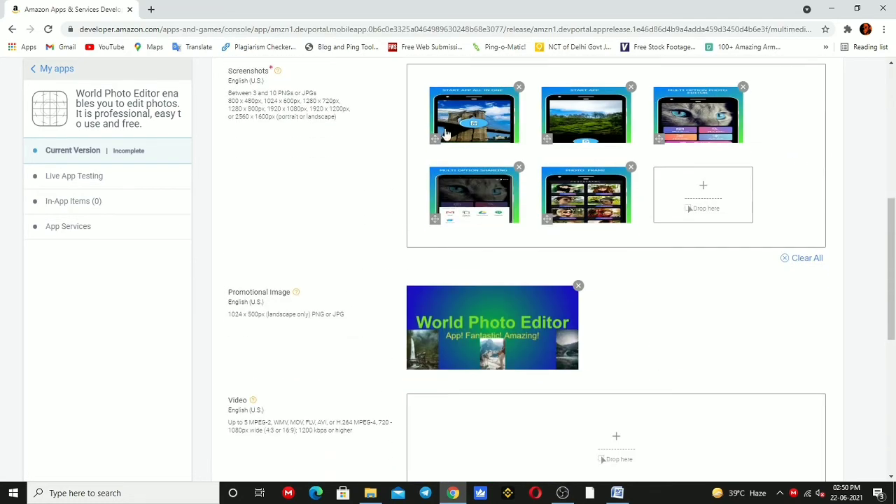
{"action": "scroll", "coordinate": [314, 304], "scroll_direction": "down", "scroll_amount": 2}
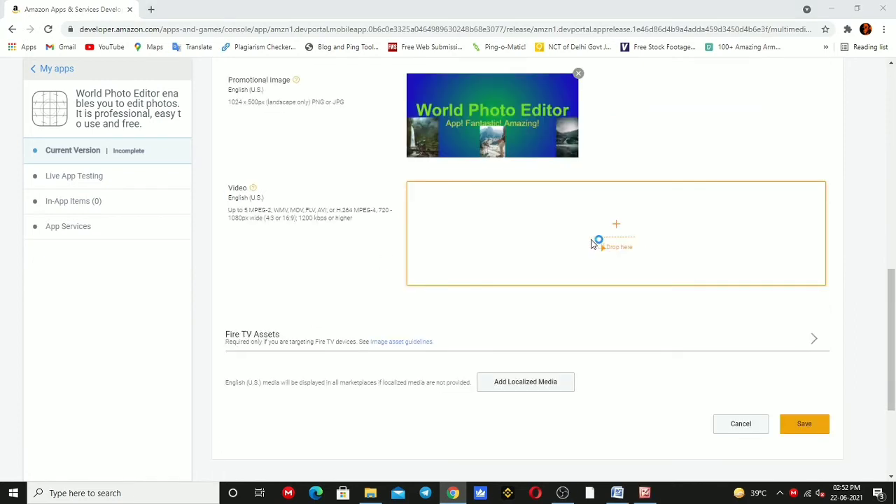
{"action": "left_click", "coordinate": [601, 242]}
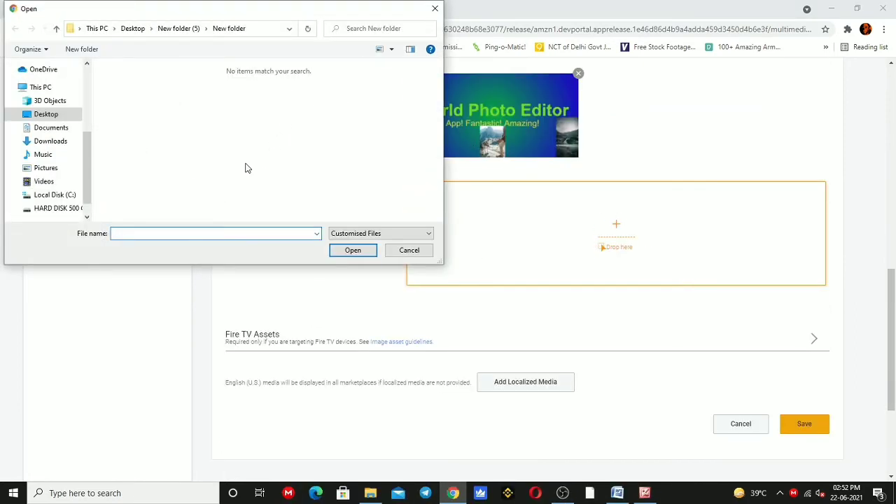
{"action": "left_click", "coordinate": [416, 253]}
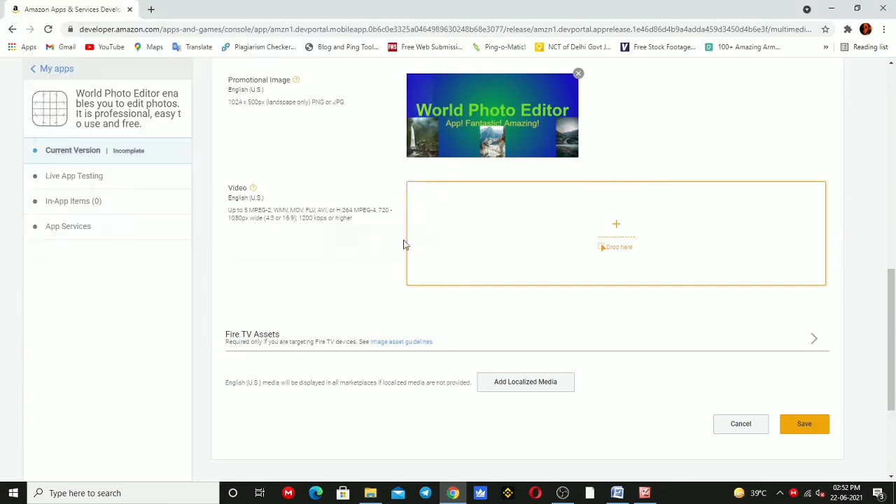
- Try to save the English (U.S.) images and multimedia
{"action": "scroll", "coordinate": [537, 317], "scroll_direction": "up", "scroll_amount": 2}
{"action": "scroll", "coordinate": [560, 315], "scroll_direction": "down", "scroll_amount": 2}
{"action": "scroll", "coordinate": [586, 344], "scroll_direction": "up", "scroll_amount": 8}
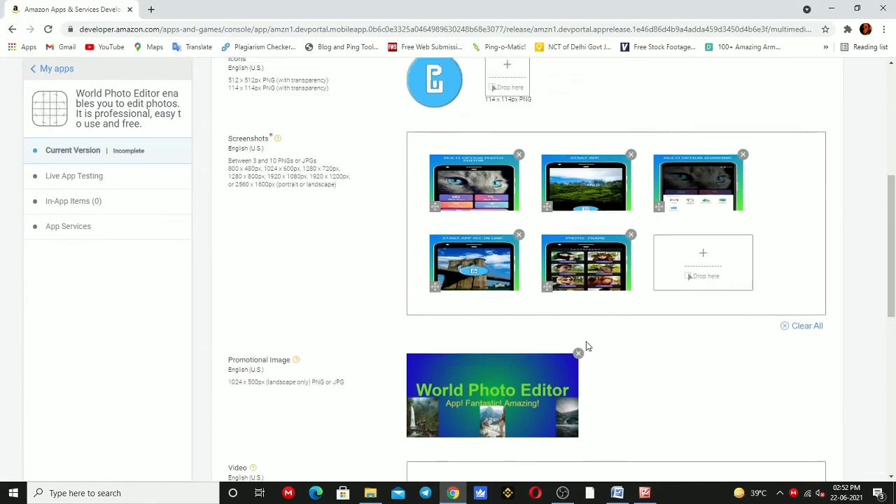
{"action": "scroll", "coordinate": [588, 350], "scroll_direction": "down", "scroll_amount": 8}
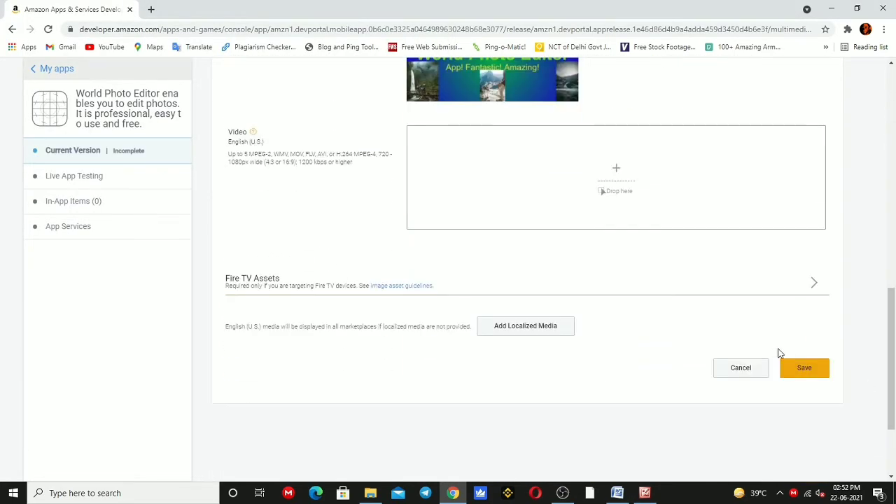
{"action": "left_click", "coordinate": [790, 367]}
{"action": "left_click_drag", "start_coordinate": [235, 310], "coordinate": [366, 313]}
{"action": "left_click", "coordinate": [589, 346]}
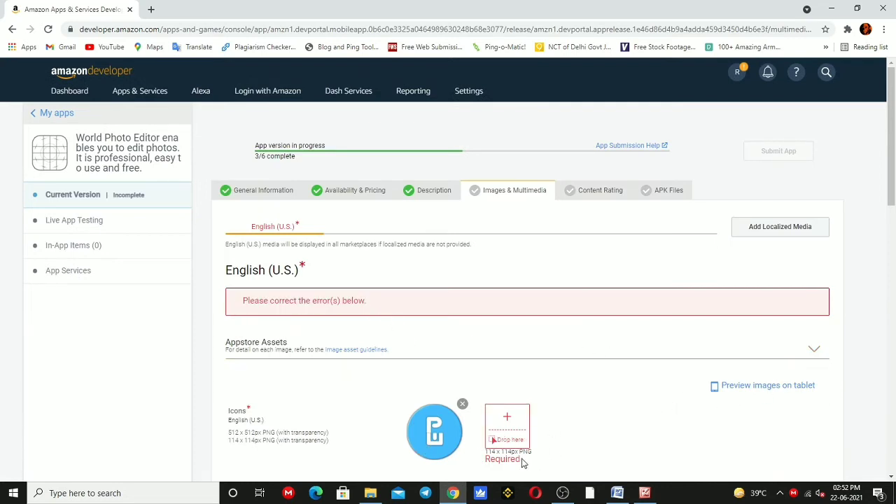
- Upload the logo - Copy image from New folder (5) on the Desktop as the 114 x 114px icon
{"action": "scroll", "coordinate": [558, 448], "scroll_direction": "down", "scroll_amount": 2}
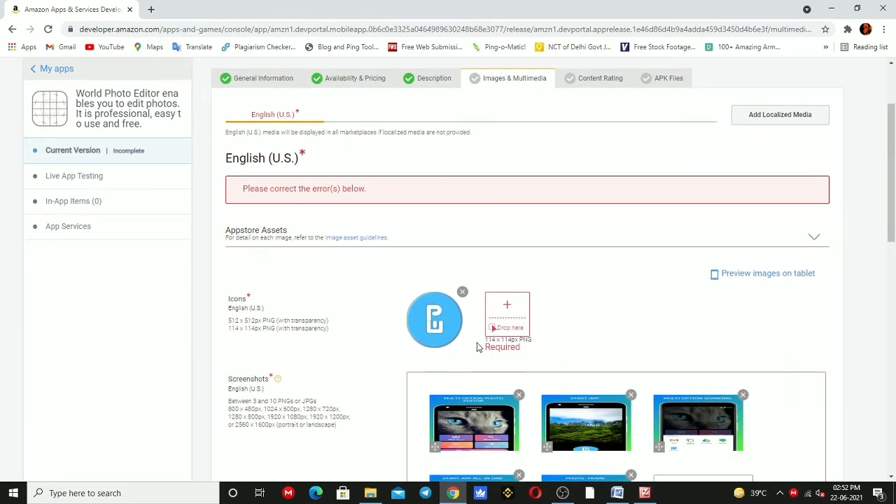
{"action": "left_click_drag", "start_coordinate": [483, 341], "coordinate": [537, 347]}
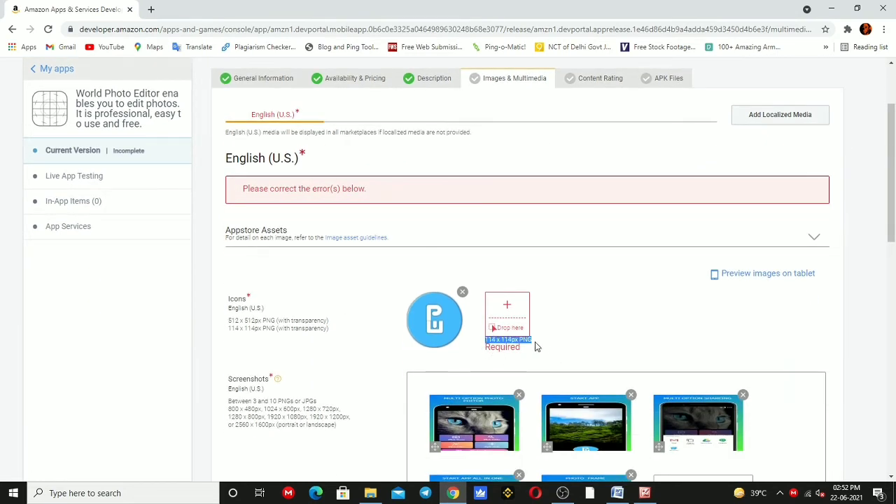
{"action": "left_click", "coordinate": [508, 314]}
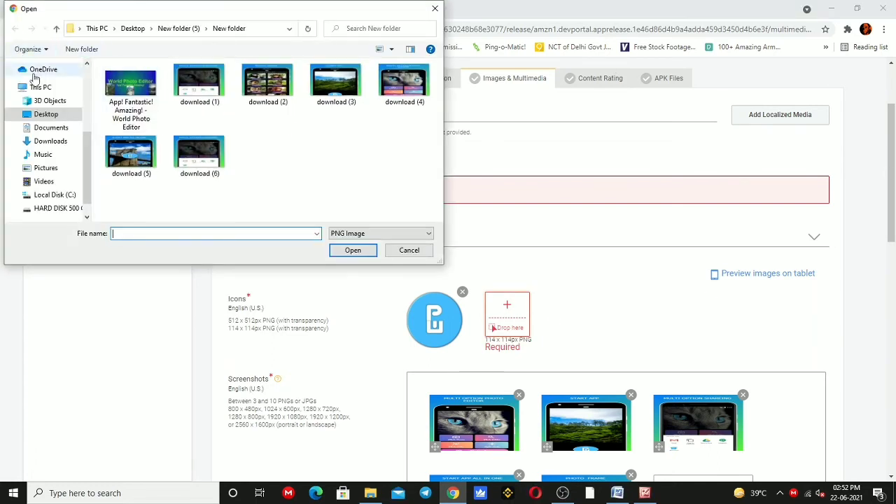
{"action": "left_click", "coordinate": [46, 114]}
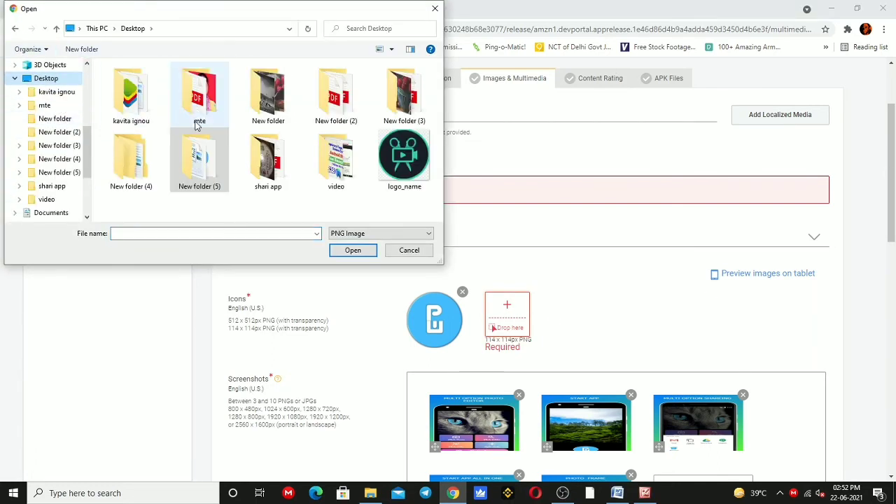
{"action": "double_click", "coordinate": [205, 163]}
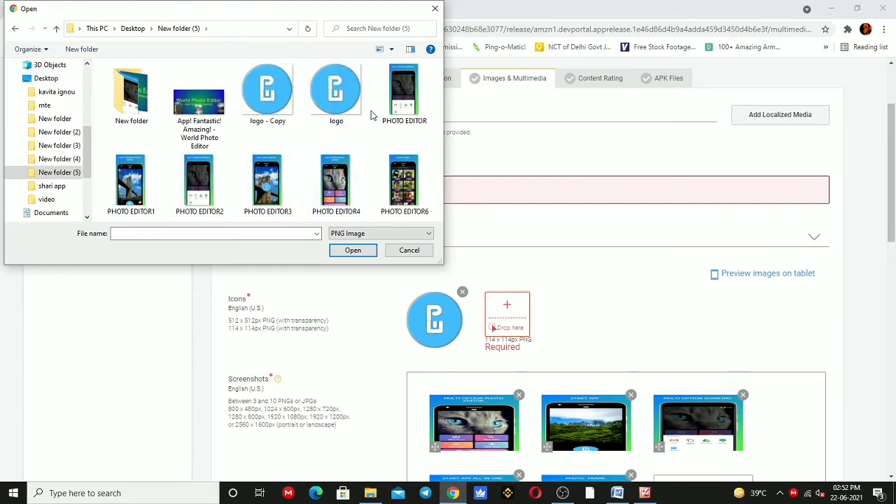
{"action": "left_click", "coordinate": [262, 98]}
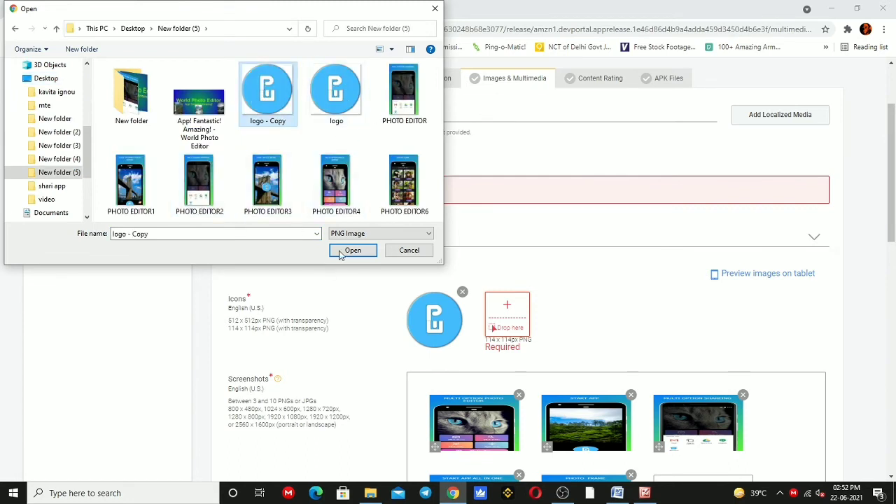
{"action": "left_click", "coordinate": [343, 251]}
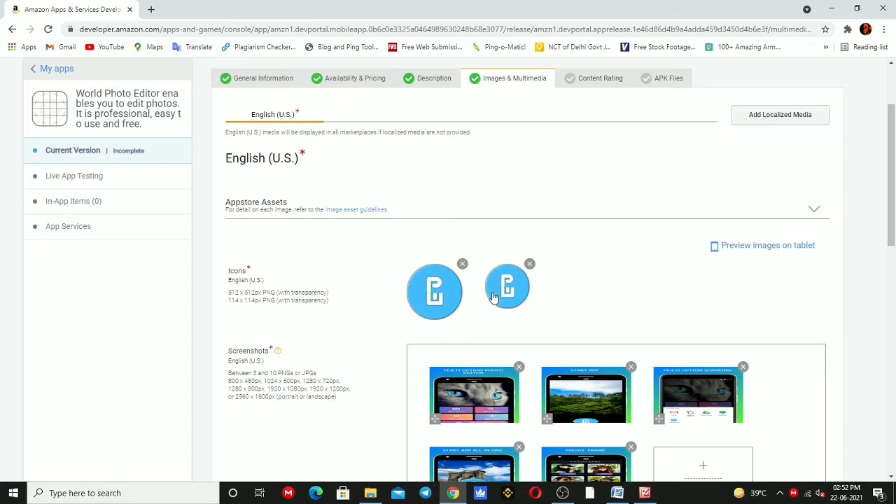
- Save the Images & Multimedia section and review its icons, screenshots and promotional image
{"action": "scroll", "coordinate": [486, 318], "scroll_direction": "down", "scroll_amount": 9}
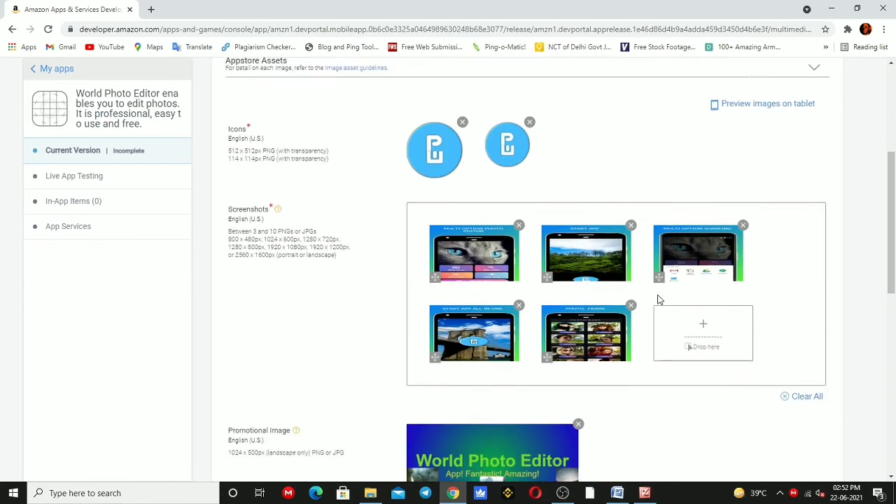
{"action": "scroll", "coordinate": [536, 329], "scroll_direction": "up", "scroll_amount": 1}
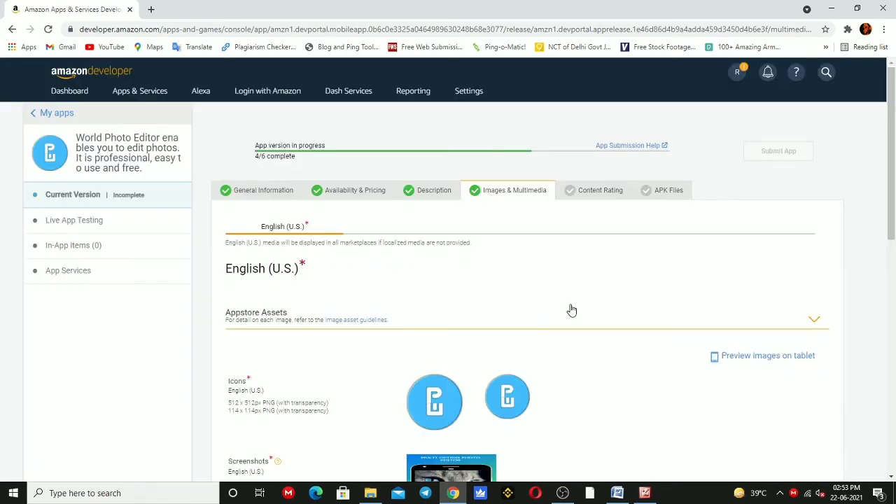
{"action": "scroll", "coordinate": [539, 360], "scroll_direction": "down", "scroll_amount": 2}
{"action": "scroll", "coordinate": [551, 379], "scroll_direction": "down", "scroll_amount": 8}
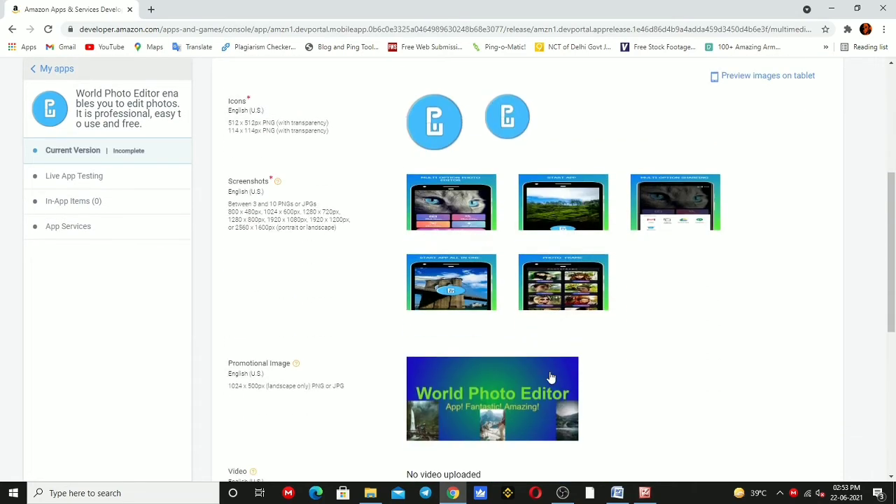
{"action": "scroll", "coordinate": [552, 378], "scroll_direction": "up", "scroll_amount": 10}
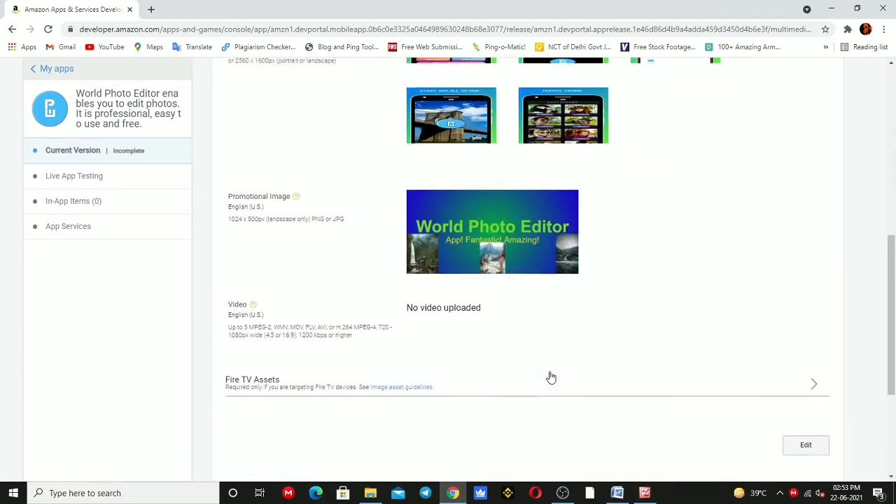
- In the Content Rating section, rate Violence, Cartoon Violence, Drugs, Nudity and Sex as None
{"action": "left_click", "coordinate": [608, 192]}
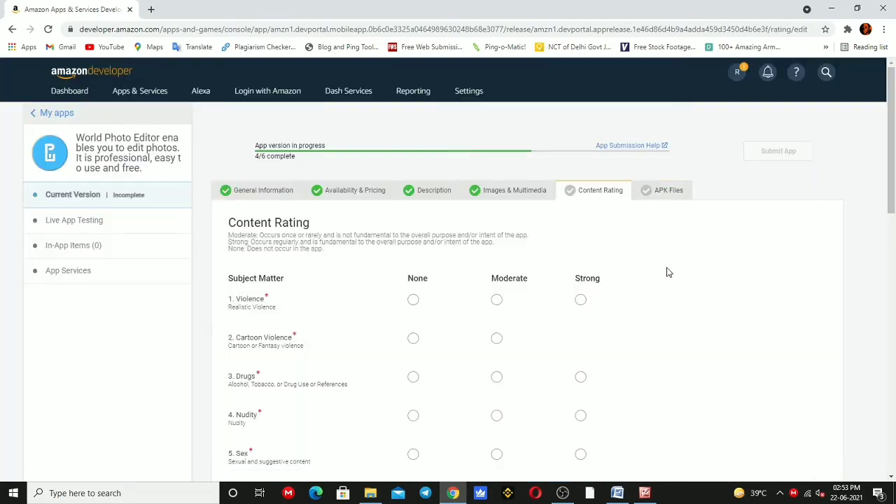
{"action": "scroll", "coordinate": [491, 280], "scroll_direction": "down", "scroll_amount": 2}
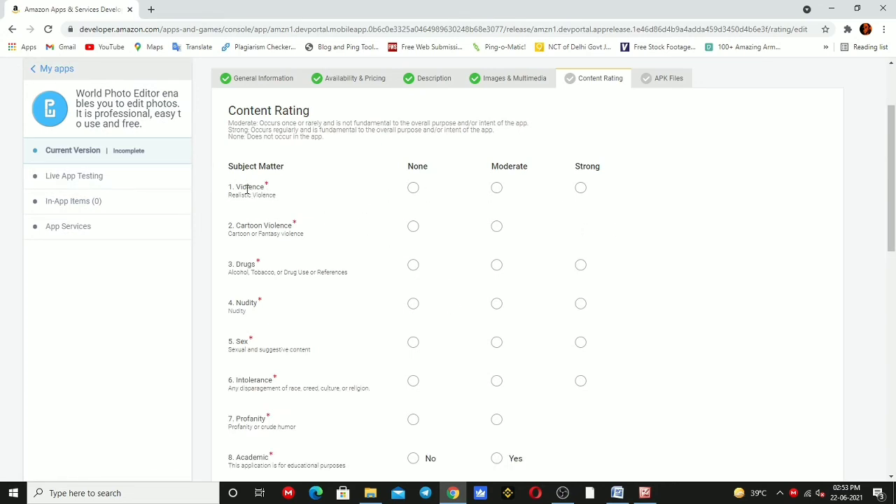
{"action": "left_click", "coordinate": [413, 189]}
{"action": "left_click", "coordinate": [413, 227]}
{"action": "left_click", "coordinate": [413, 265]}
{"action": "left_click", "coordinate": [414, 304]}
{"action": "left_click", "coordinate": [414, 343]}
- Rate Intolerance and Profanity as None, and set the Academic question to No
{"action": "scroll", "coordinate": [422, 346], "scroll_direction": "down", "scroll_amount": 2}
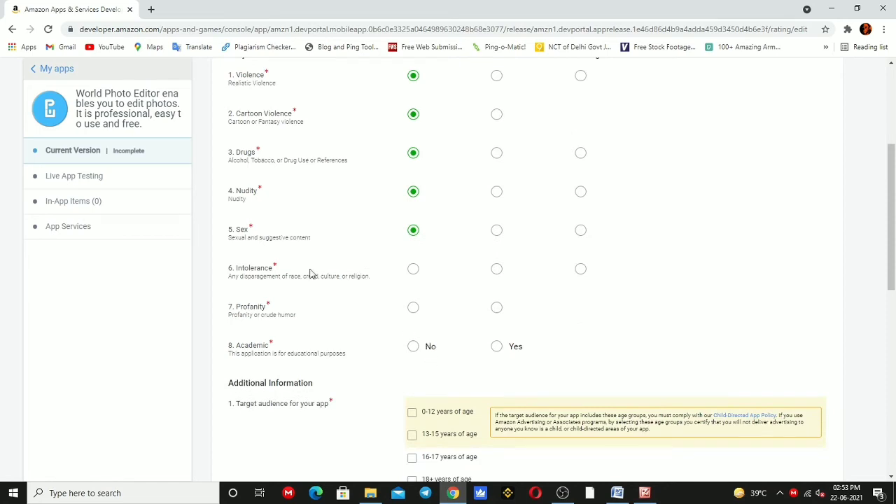
{"action": "left_click", "coordinate": [414, 271]}
{"action": "left_click", "coordinate": [413, 309]}
{"action": "scroll", "coordinate": [378, 267], "scroll_direction": "down", "scroll_amount": 2}
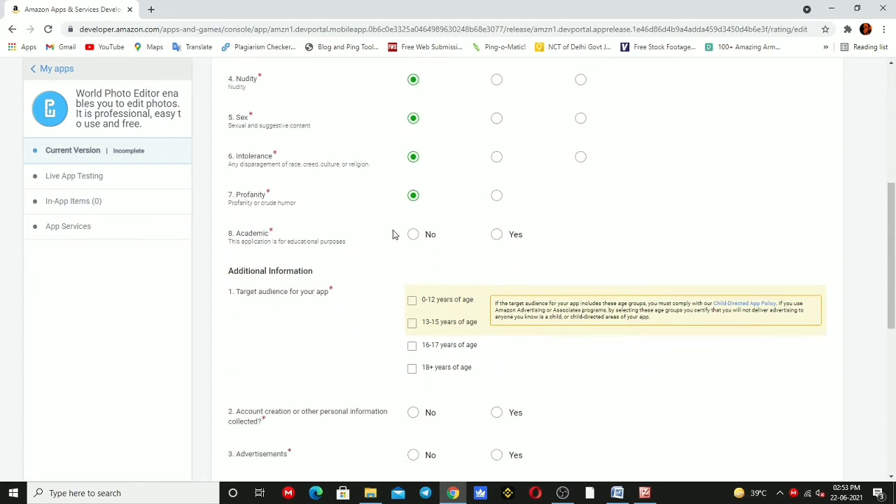
{"action": "left_click", "coordinate": [497, 235]}
{"action": "left_click", "coordinate": [424, 236]}
- Under Additional Information, set the app's target audience to 16-17 and 18+ years of age
{"action": "scroll", "coordinate": [431, 276], "scroll_direction": "down", "scroll_amount": 1}
{"action": "left_click_drag", "start_coordinate": [230, 213], "coordinate": [315, 215]}
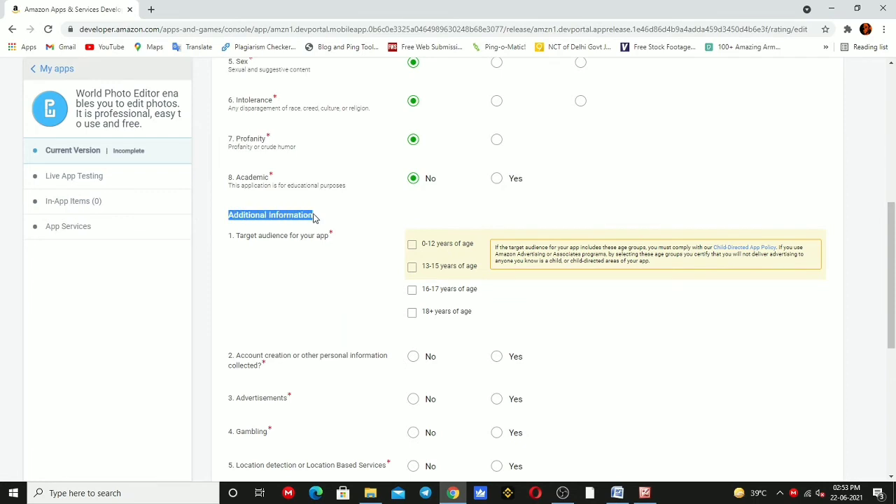
{"action": "left_click", "coordinate": [284, 269]}
{"action": "left_click", "coordinate": [413, 313]}
{"action": "left_click", "coordinate": [413, 290]}
- Answer No to account creation or other personal information collected, and Yes to Advertisements
{"action": "scroll", "coordinate": [495, 296], "scroll_direction": "down", "scroll_amount": 3}
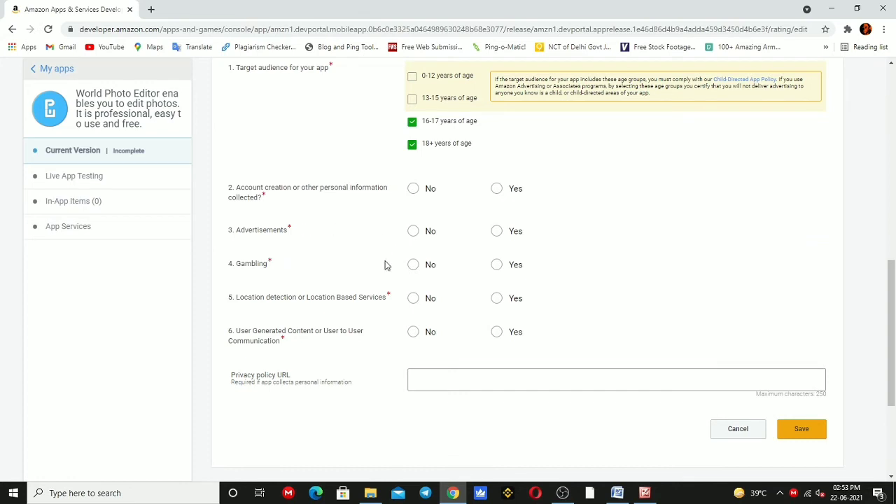
{"action": "scroll", "coordinate": [378, 288], "scroll_direction": "down", "scroll_amount": 1}
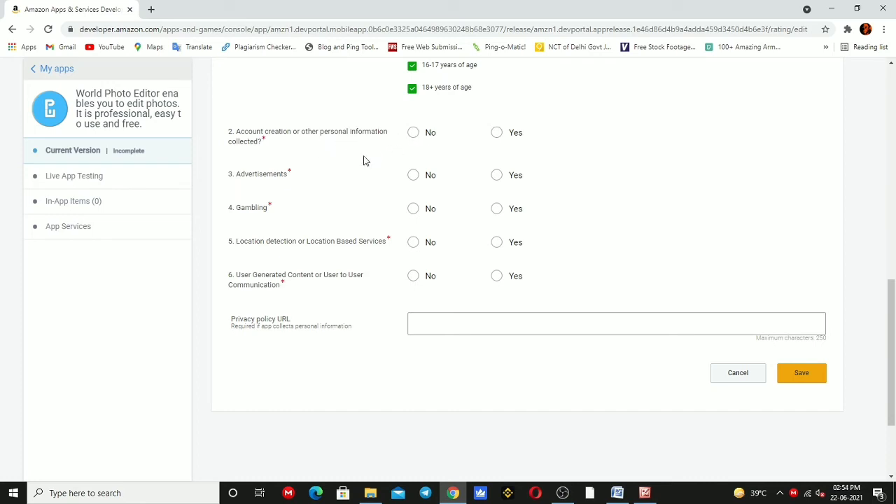
{"action": "left_click", "coordinate": [413, 135]}
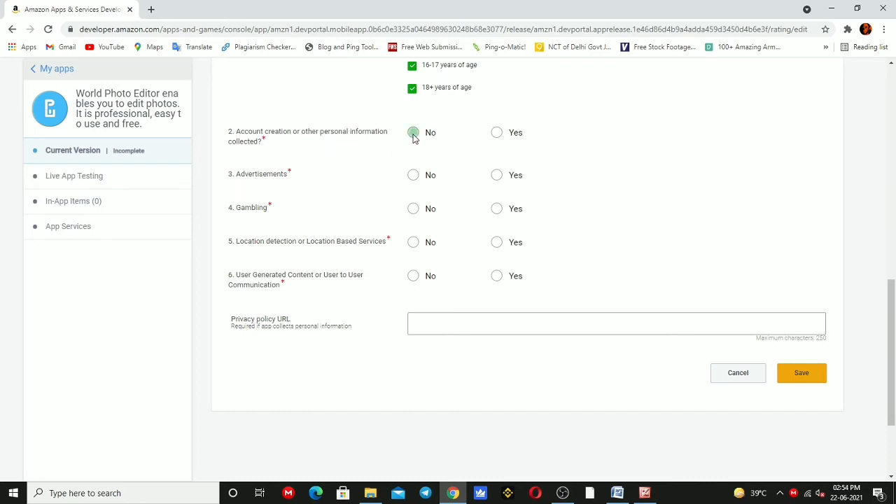
{"action": "left_click", "coordinate": [416, 178]}
{"action": "left_click_drag", "start_coordinate": [233, 174], "coordinate": [300, 176]}
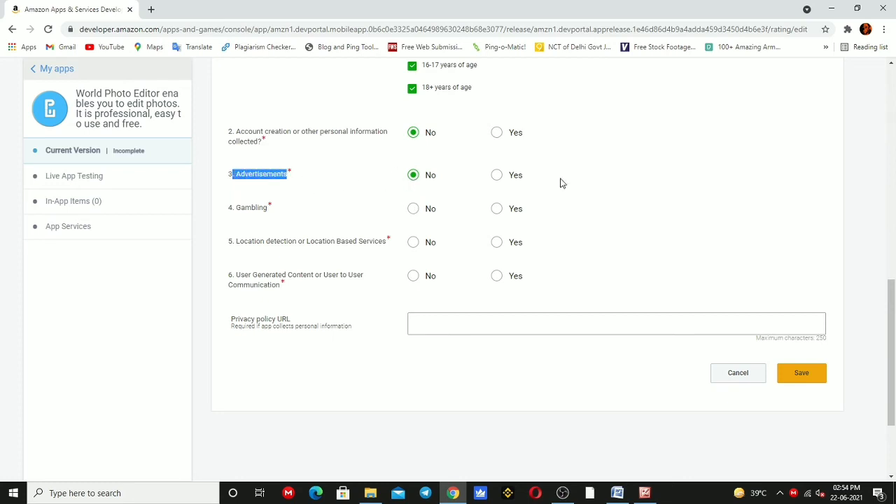
{"action": "left_click", "coordinate": [496, 176]}
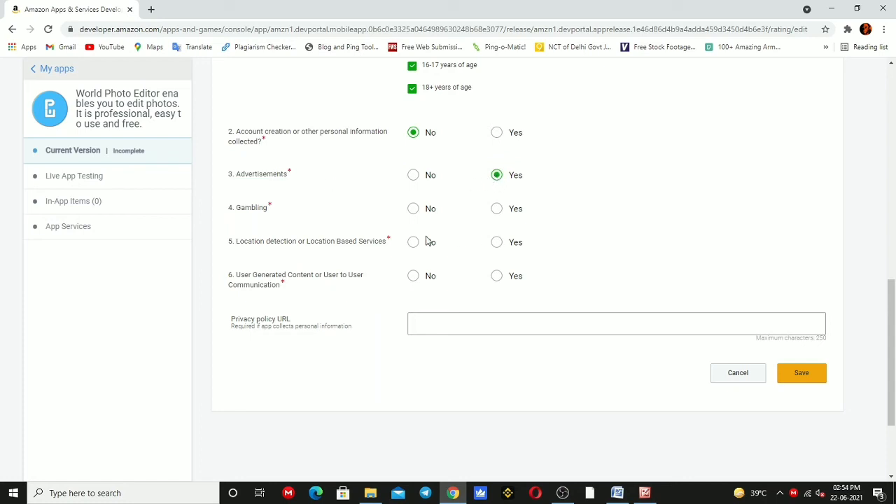
- Answer No to Gambling, Location detection or Location Based Services, and User Generated Content or User to User Communication
{"action": "left_click", "coordinate": [415, 210]}
{"action": "left_click", "coordinate": [413, 243]}
{"action": "left_click", "coordinate": [413, 278]}
{"action": "left_click_drag", "start_coordinate": [230, 317], "coordinate": [286, 328]}
{"action": "left_click", "coordinate": [319, 360]}
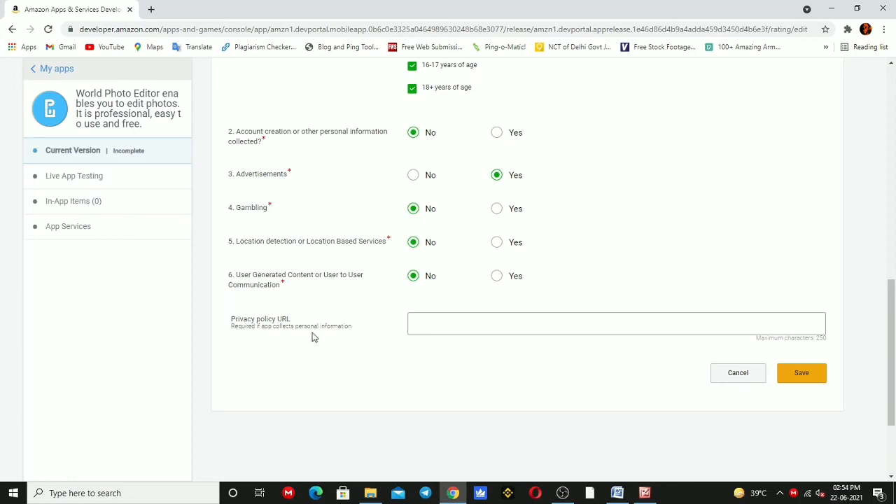
- Switch to the Word document and select the privacy policy URL in its first line for copying
{"action": "left_click", "coordinate": [616, 494]}
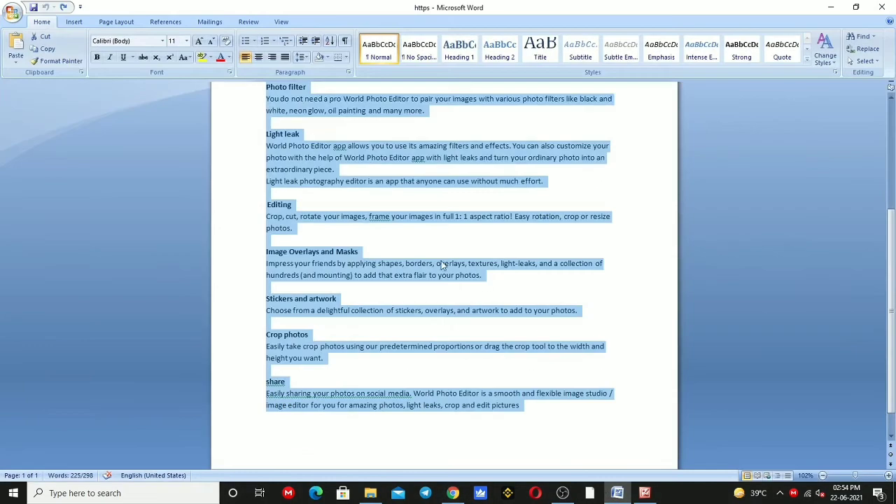
{"action": "left_click", "coordinate": [492, 348]}
{"action": "scroll", "coordinate": [490, 348], "scroll_direction": "up", "scroll_amount": 6}
{"action": "left_click_drag", "start_coordinate": [265, 151], "coordinate": [498, 156]}
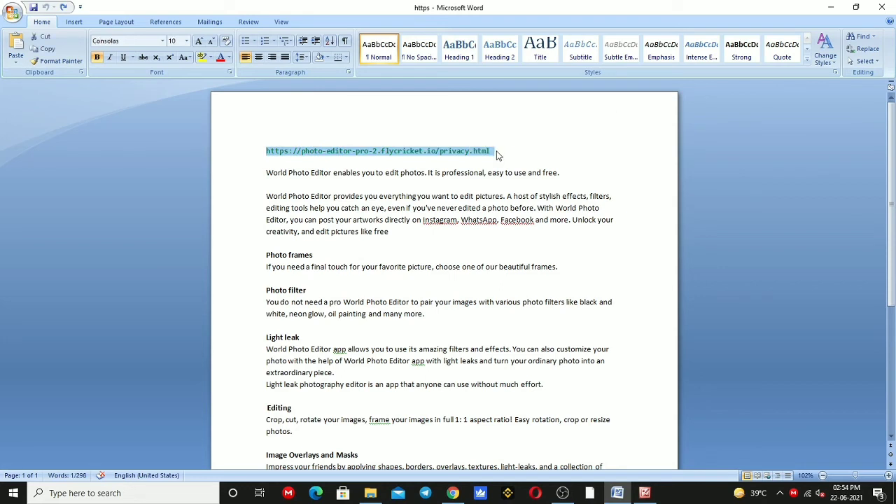
{"action": "left_click", "coordinate": [453, 493]}
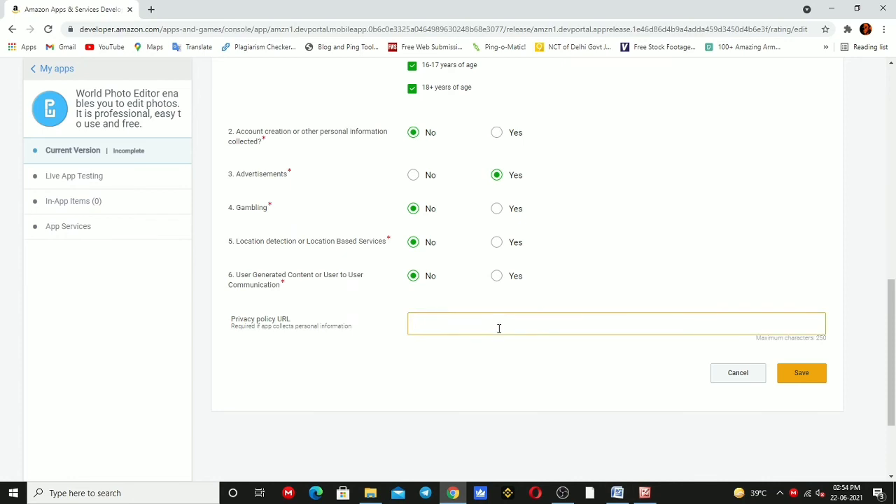
{"action": "key", "text": "ctrl+v"}
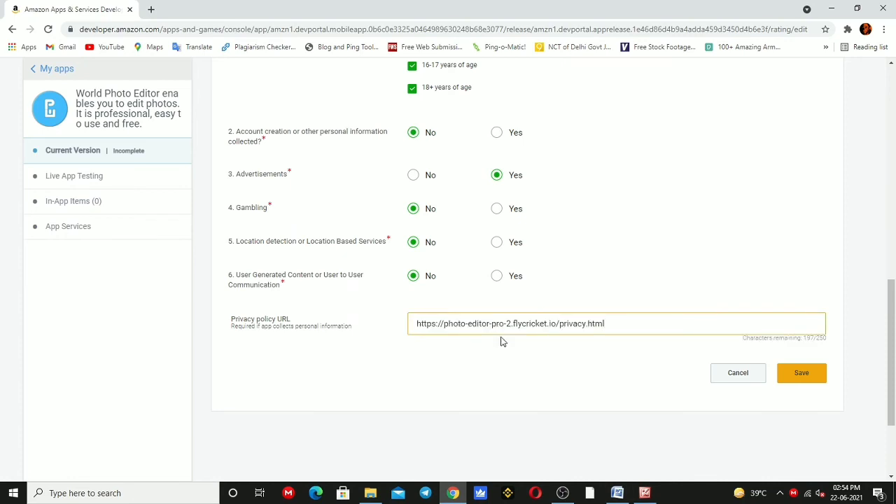
{"action": "left_click", "coordinate": [780, 375]}
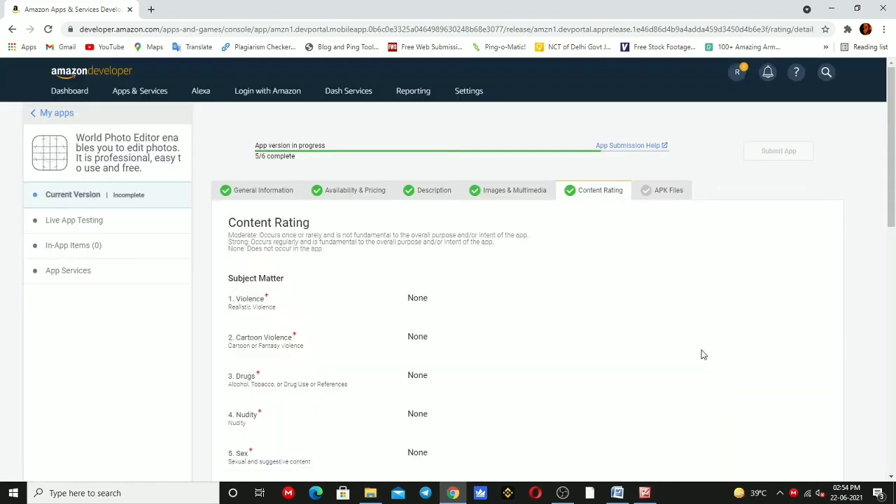
{"action": "scroll", "coordinate": [717, 326], "scroll_direction": "down", "scroll_amount": 6}
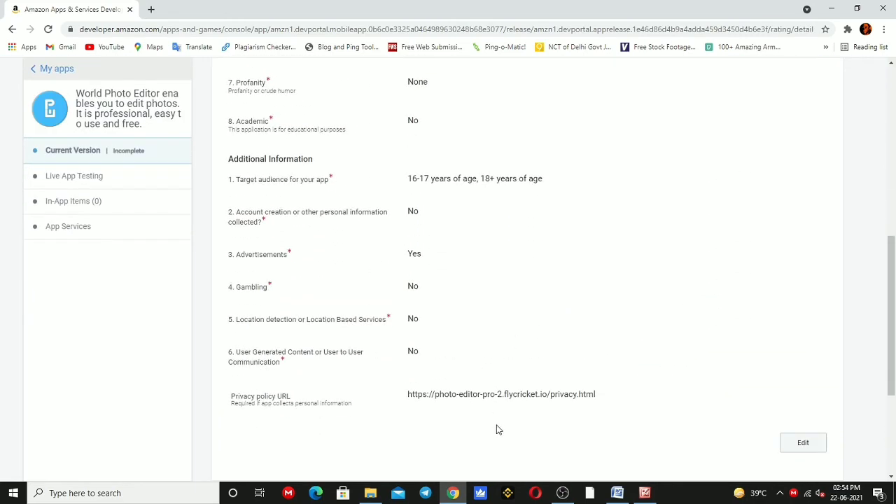
{"action": "scroll", "coordinate": [492, 380], "scroll_direction": "up", "scroll_amount": 6}
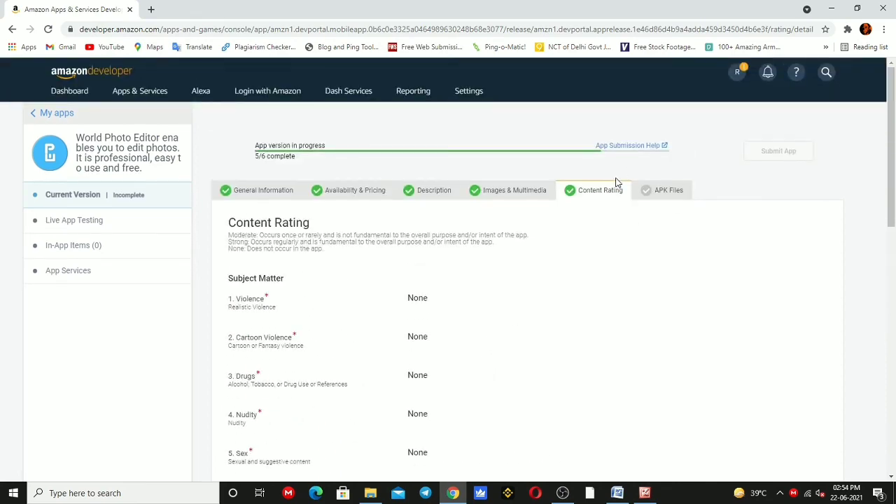
- In the APK Files section, upload app.apk.apk from New folder (5) with Apply Amazon DRM set to No
{"action": "left_click", "coordinate": [666, 196]}
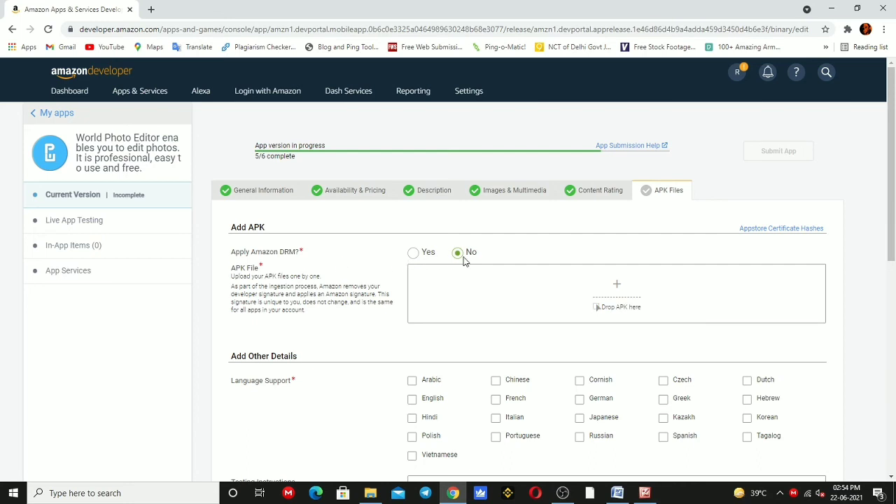
{"action": "left_click", "coordinate": [619, 302]}
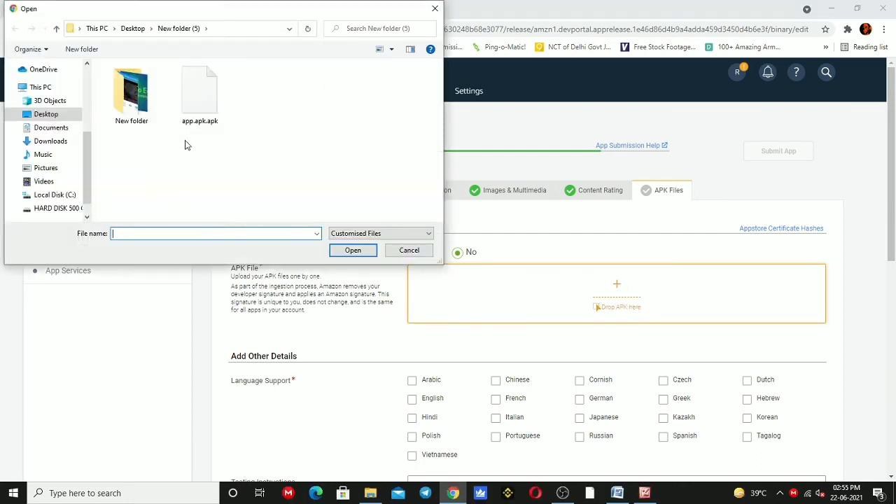
{"action": "left_click", "coordinate": [195, 102]}
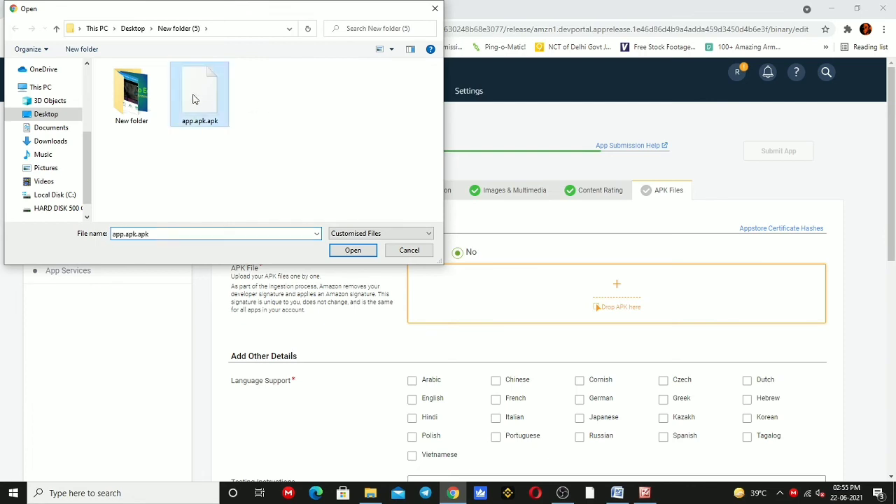
{"action": "left_click", "coordinate": [346, 250]}
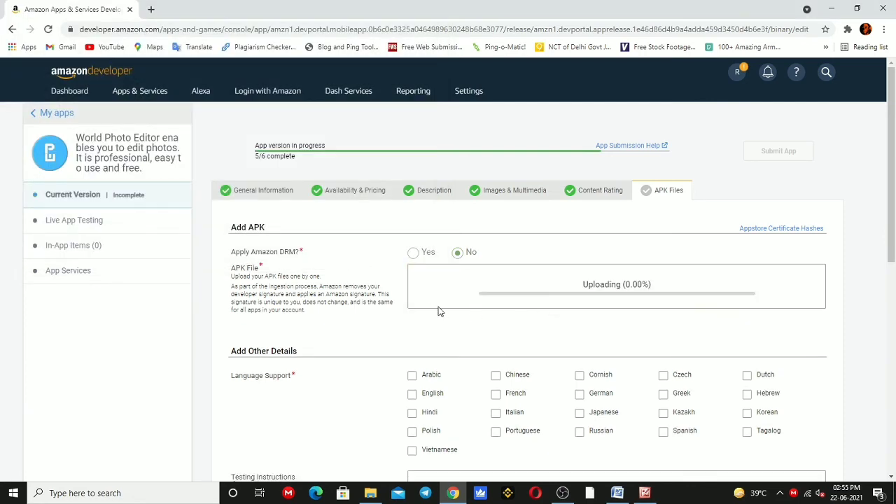
- Mark English and Hindi as the app's supported languages
{"action": "scroll", "coordinate": [665, 322], "scroll_direction": "down", "scroll_amount": 1}
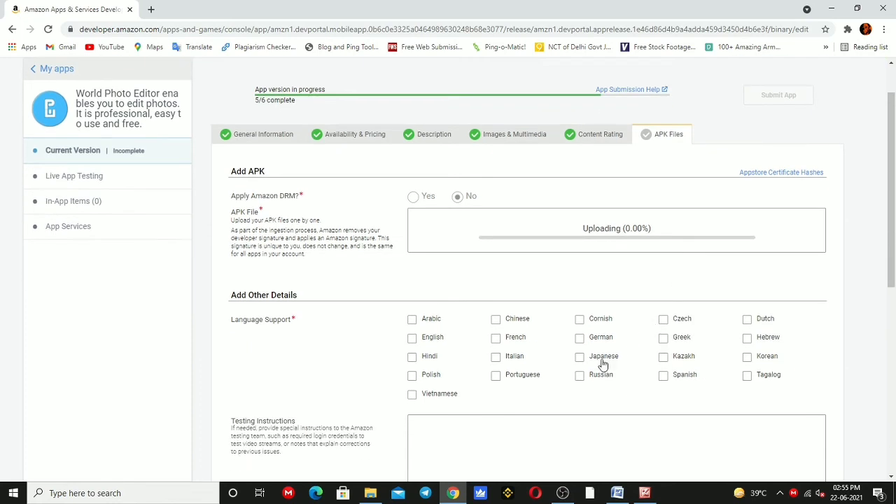
{"action": "left_click", "coordinate": [413, 339]}
{"action": "left_click", "coordinate": [413, 359]}
- Enter "photo editer" as the testing instructions and accept the Export Compliance certification
{"action": "scroll", "coordinate": [516, 376], "scroll_direction": "down", "scroll_amount": 3}
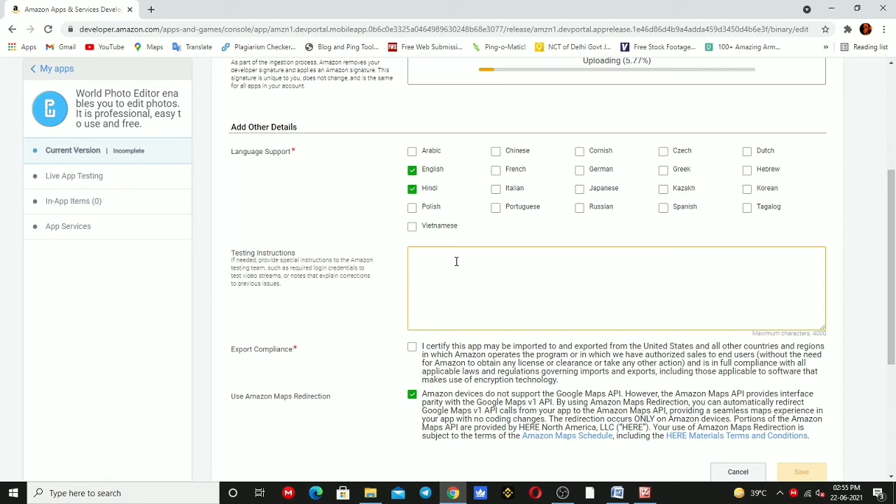
{"action": "type", "text": "photo editer"}
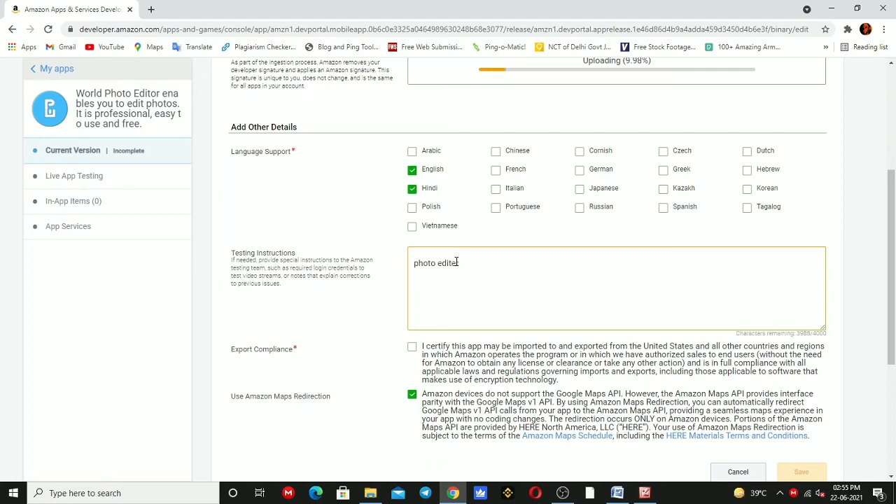
{"action": "scroll", "coordinate": [524, 304], "scroll_direction": "down", "scroll_amount": 1}
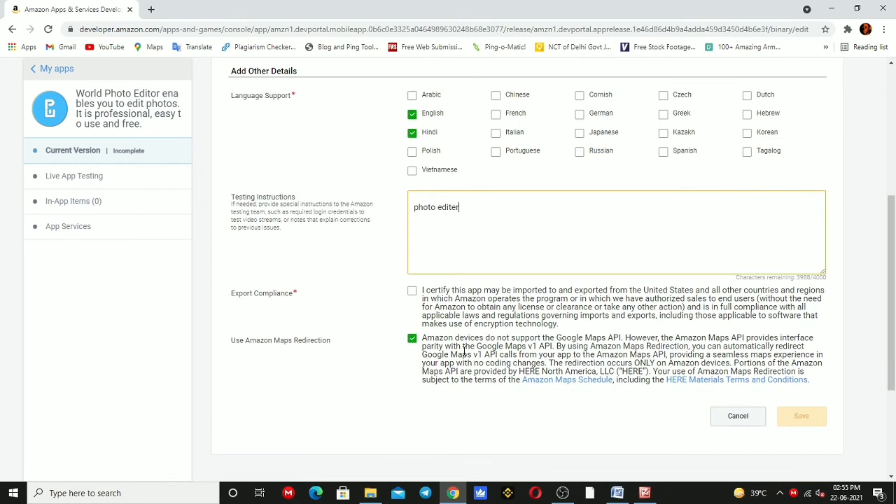
{"action": "type", "text": "r"}
{"action": "left_click", "coordinate": [412, 291]}
{"action": "scroll", "coordinate": [529, 374], "scroll_direction": "down", "scroll_amount": 2}
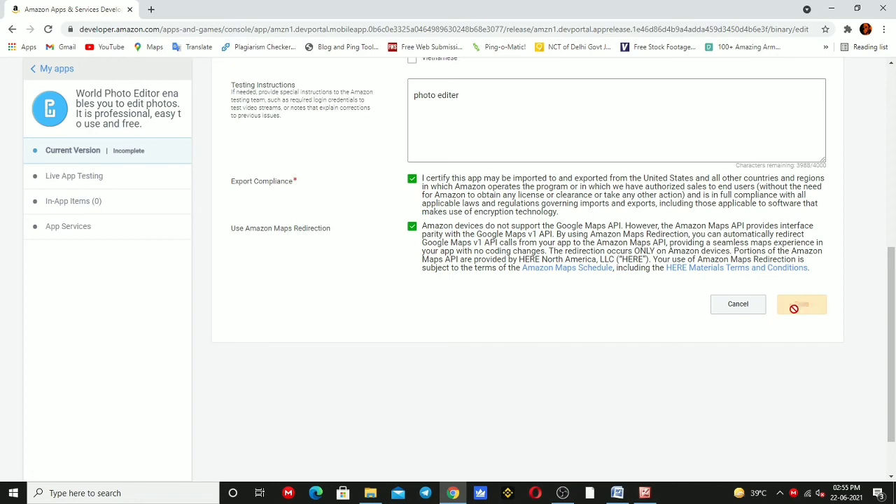
- Wait for the APK upload to finish and save the APK Files section
{"action": "scroll", "coordinate": [801, 306], "scroll_direction": "up", "scroll_amount": 4}
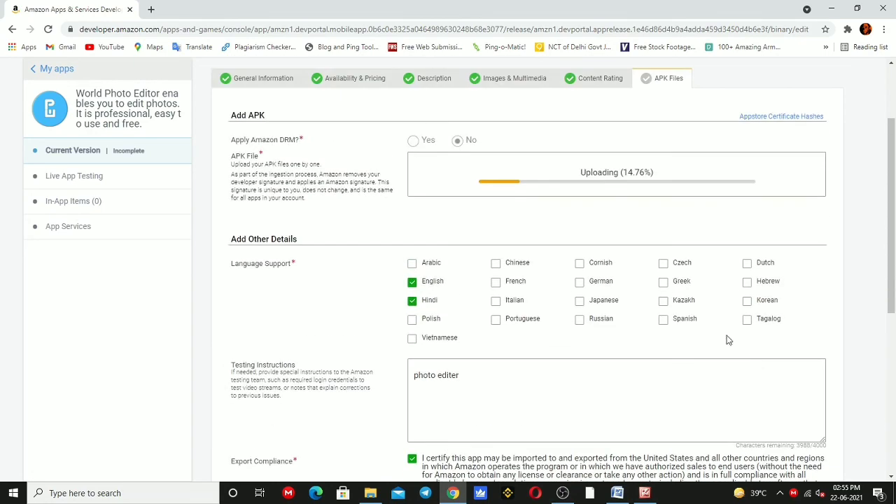
{"action": "left_click_drag", "start_coordinate": [580, 176], "coordinate": [700, 180]}
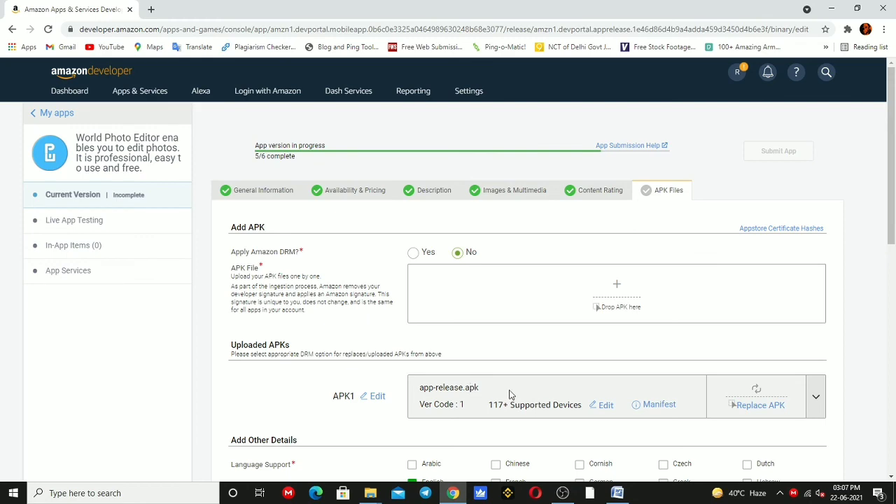
{"action": "scroll", "coordinate": [728, 392], "scroll_direction": "down", "scroll_amount": 7}
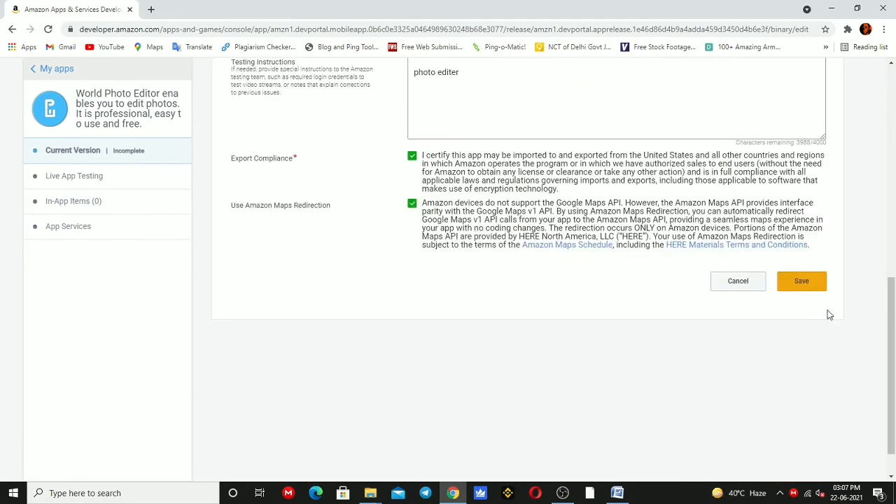
{"action": "left_click", "coordinate": [802, 281]}
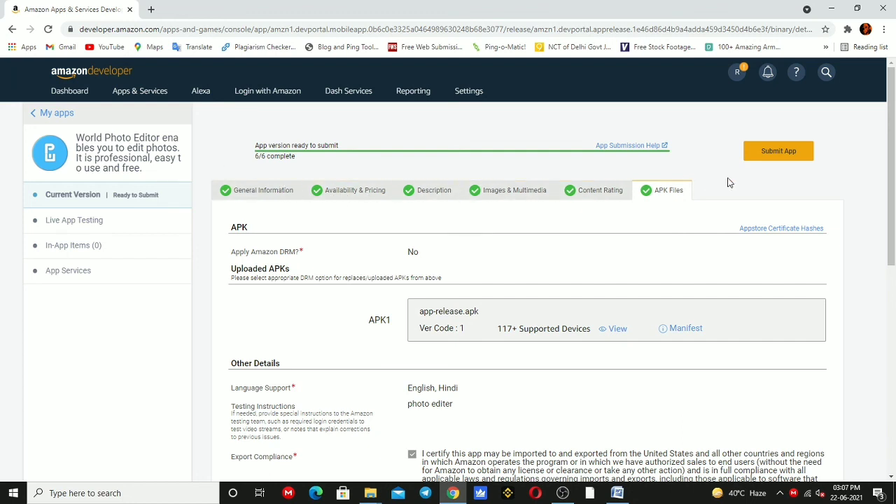
- Review the overall submission progress and the saved APK details before submitting
{"action": "left_click_drag", "start_coordinate": [298, 154], "coordinate": [255, 148]}
{"action": "left_click", "coordinate": [241, 155]}
{"action": "scroll", "coordinate": [499, 273], "scroll_direction": "down", "scroll_amount": 1}
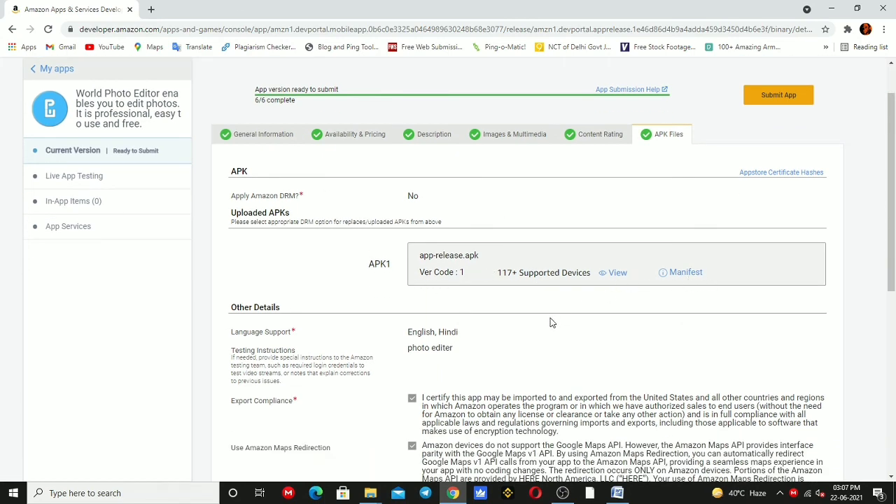
{"action": "scroll", "coordinate": [550, 322], "scroll_direction": "down", "scroll_amount": 1}
{"action": "scroll", "coordinate": [535, 261], "scroll_direction": "down", "scroll_amount": 1}
{"action": "scroll", "coordinate": [762, 200], "scroll_direction": "up", "scroll_amount": 3}
{"action": "scroll", "coordinate": [762, 200], "scroll_direction": "up", "scroll_amount": 1}
{"action": "left_click_drag", "start_coordinate": [738, 146], "coordinate": [838, 163]}
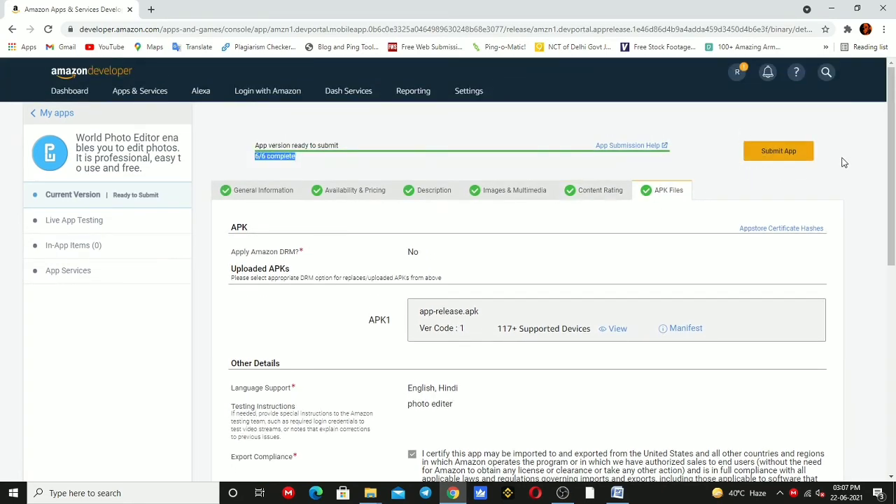
- Submit the app to the Appstore and check its go-live estimate and submission history
{"action": "left_click", "coordinate": [776, 155]}
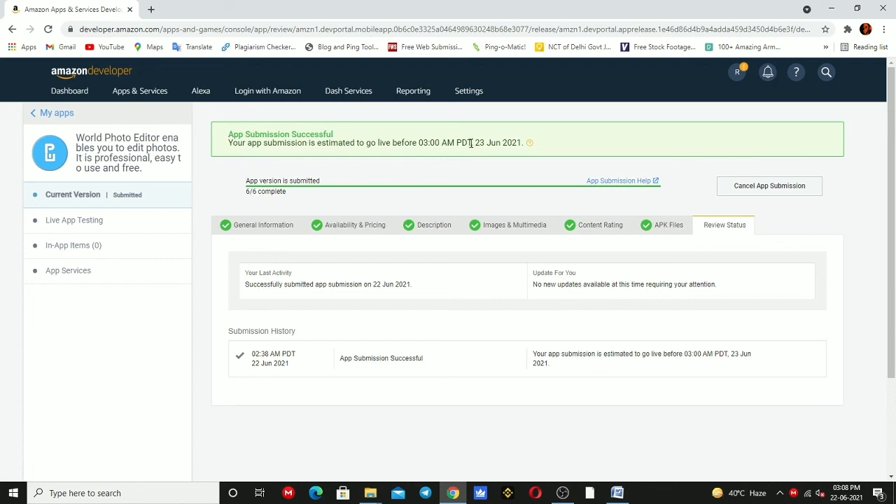
{"action": "mouse_move", "coordinate": [458, 142]}
{"action": "left_mouse_down"}
{"action": "mouse_move", "coordinate": [524, 143]}
{"action": "mouse_move", "coordinate": [390, 147]}
{"action": "mouse_move", "coordinate": [474, 143]}
{"action": "left_mouse_up"}
{"action": "left_click", "coordinate": [496, 157]}
{"action": "left_click", "coordinate": [433, 168]}
{"action": "scroll", "coordinate": [424, 344], "scroll_direction": "down", "scroll_amount": 3}
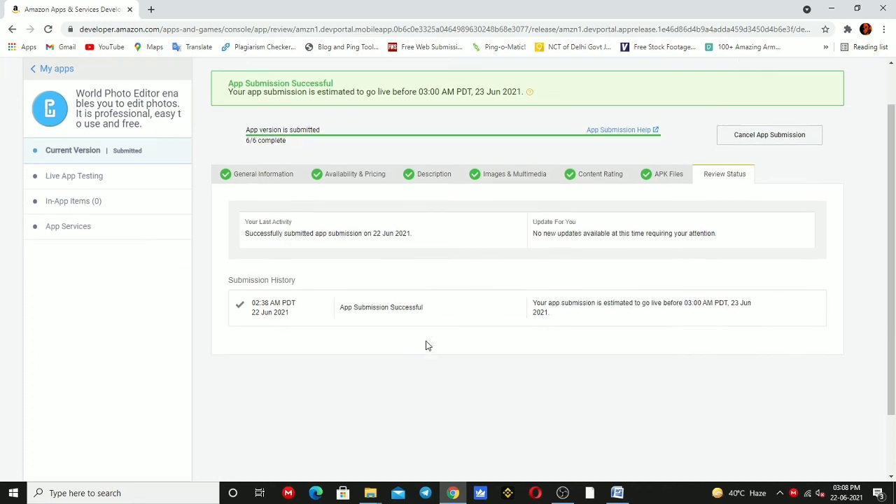
{"action": "scroll", "coordinate": [421, 344], "scroll_direction": "up", "scroll_amount": 3}
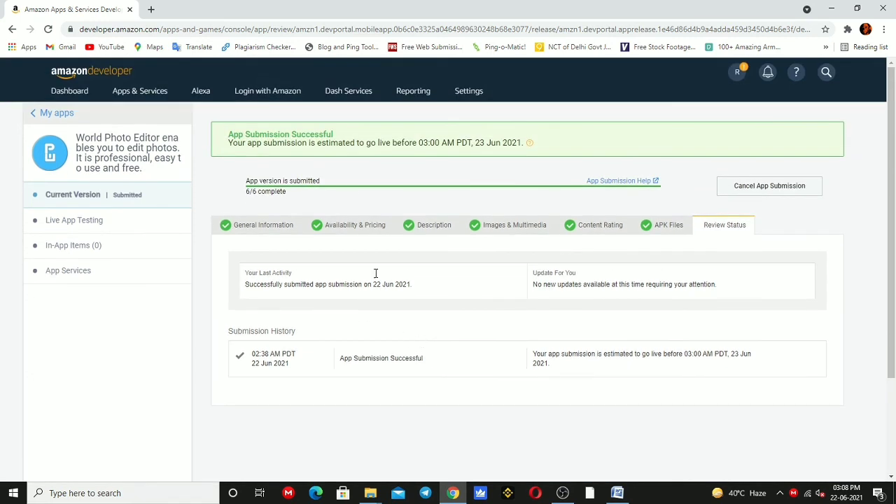